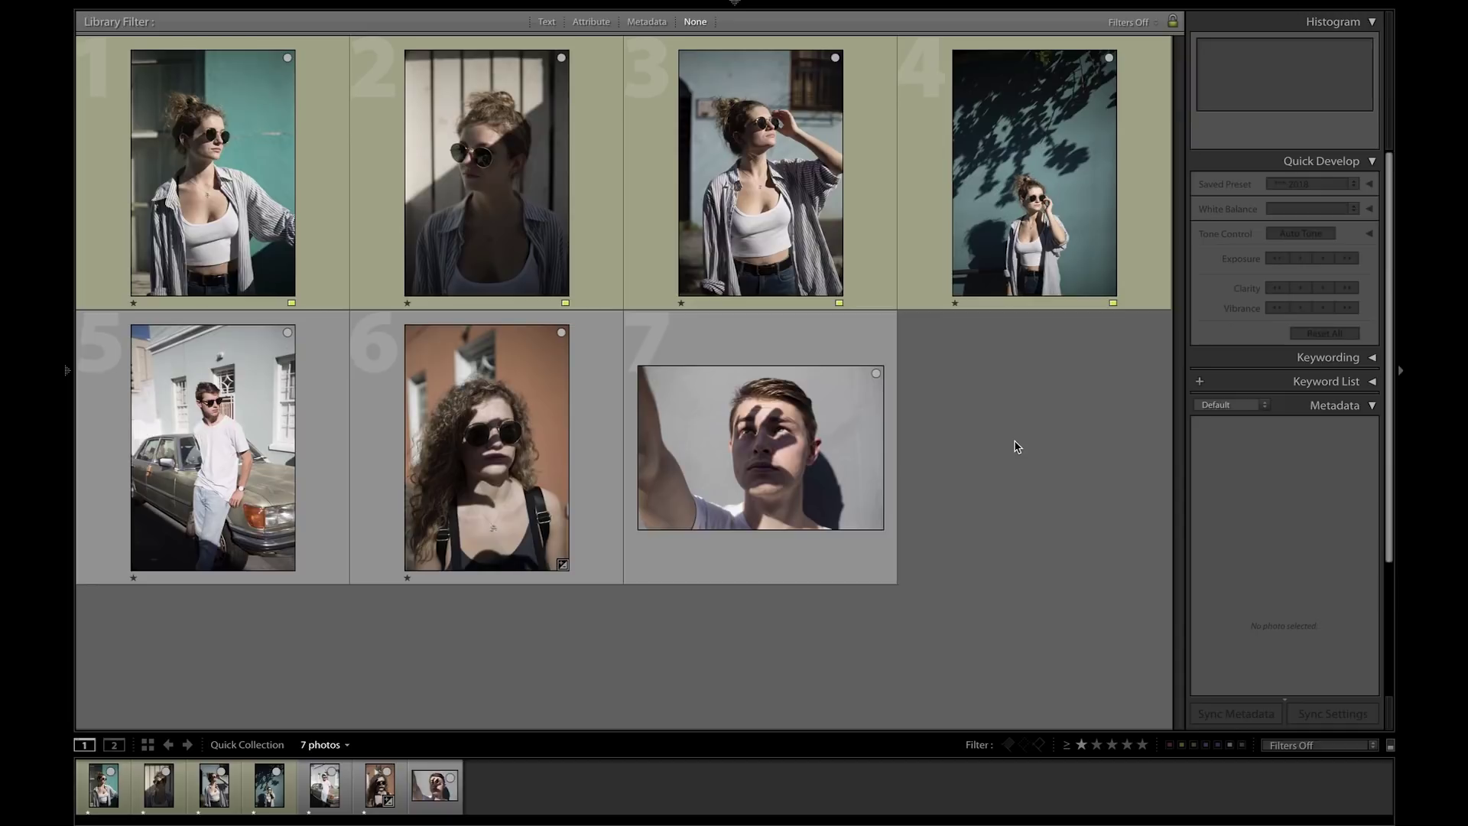
# Open the portrait of the curly-haired woman against the orange wall for editing in the Develop module.
pyautogui.press('d')
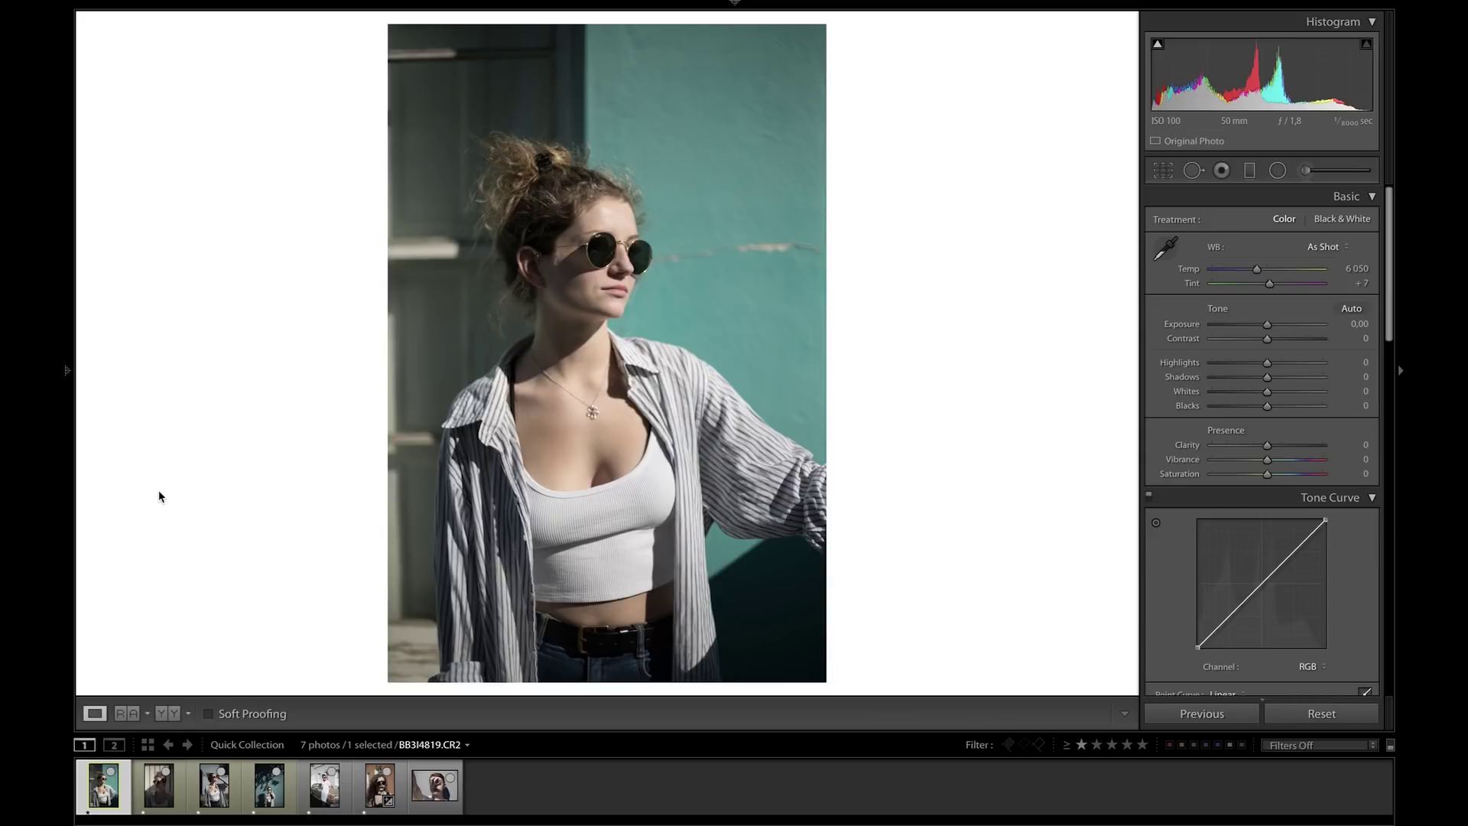
pyautogui.click(368, 795)
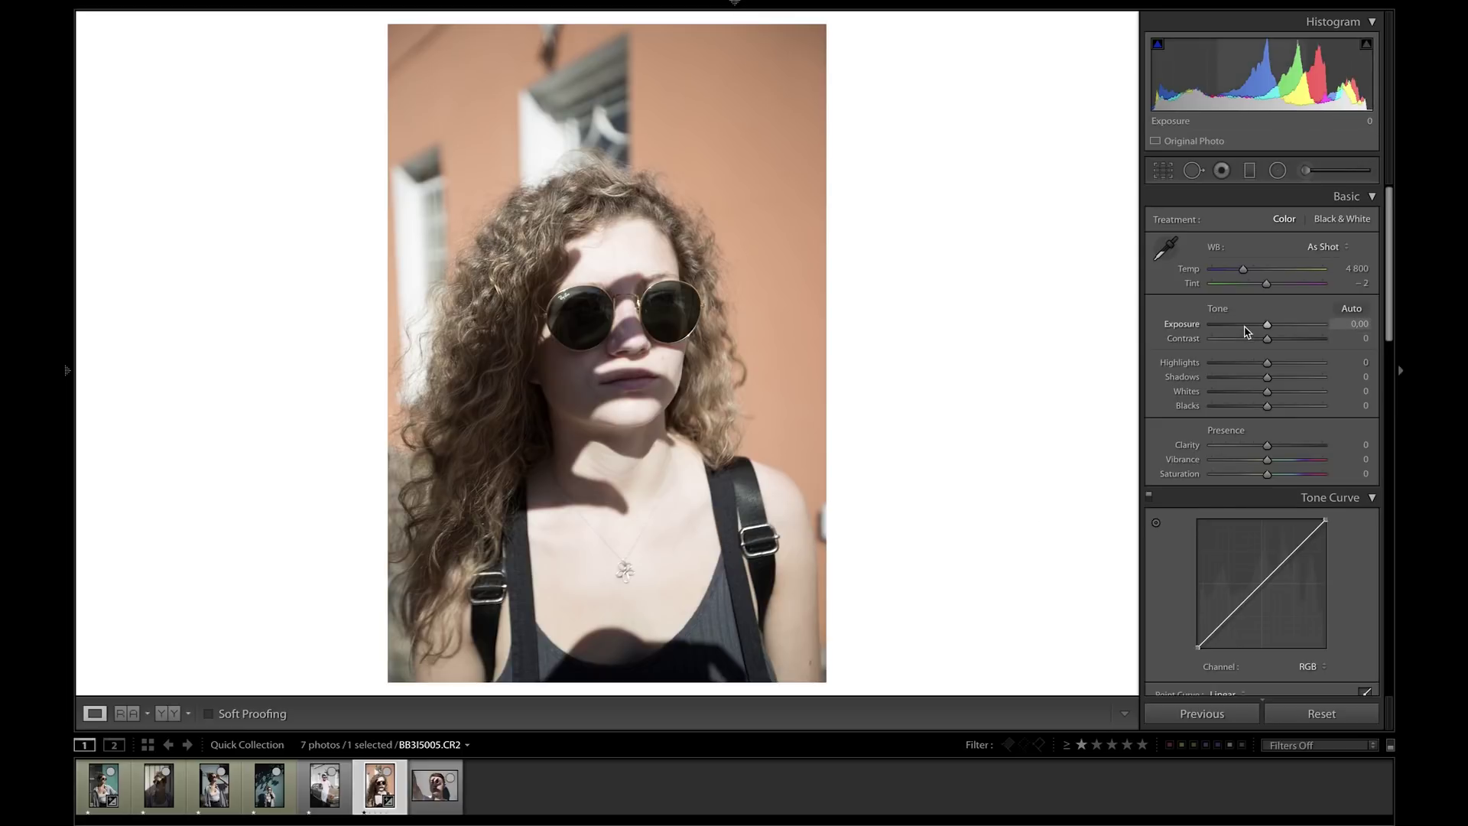
pyautogui.moveTo(1265, 325); pyautogui.dragTo(1232, 326)
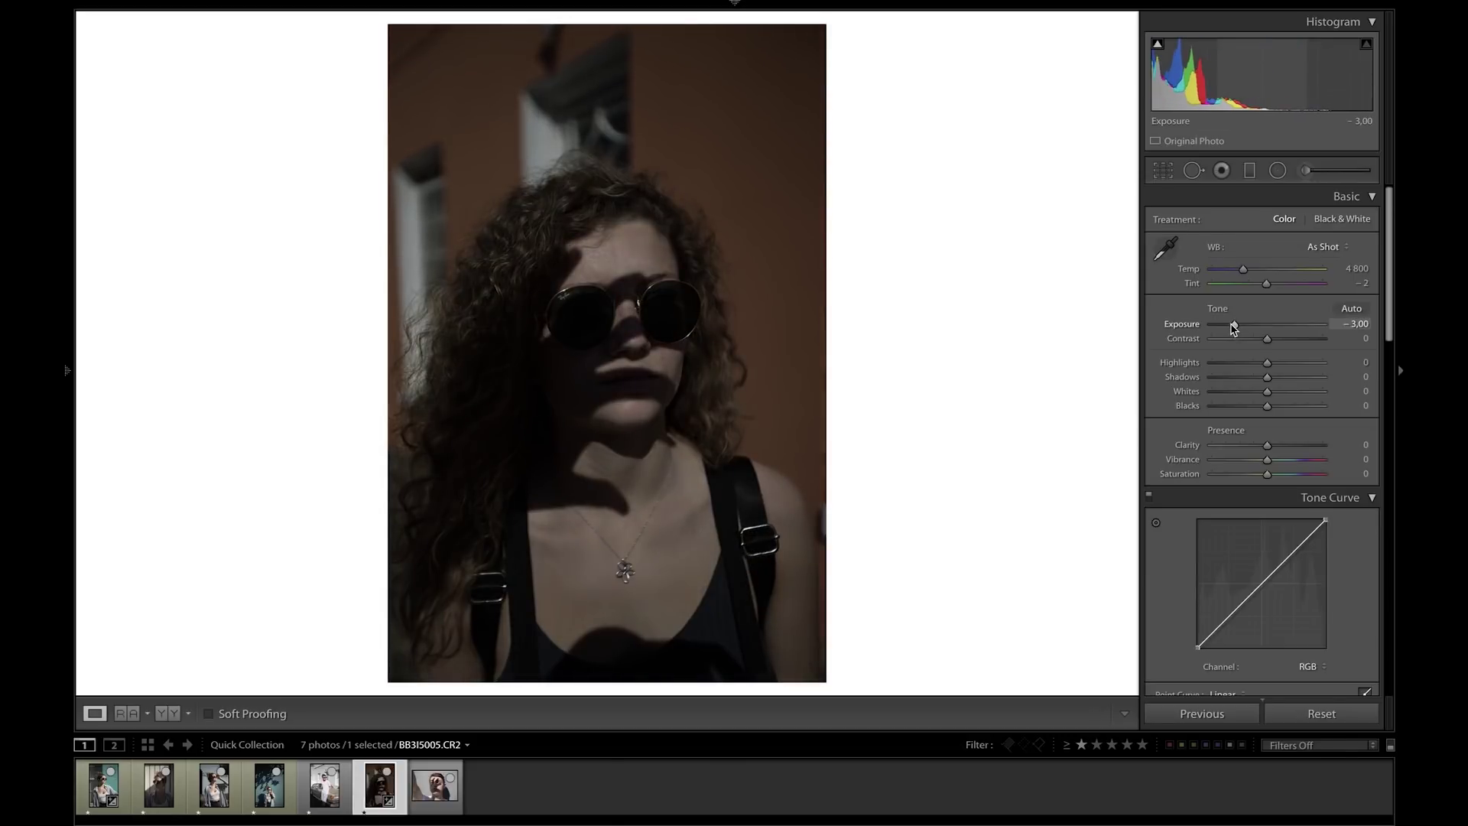
pyautogui.moveTo(1232, 327); pyautogui.dragTo(1268, 328)
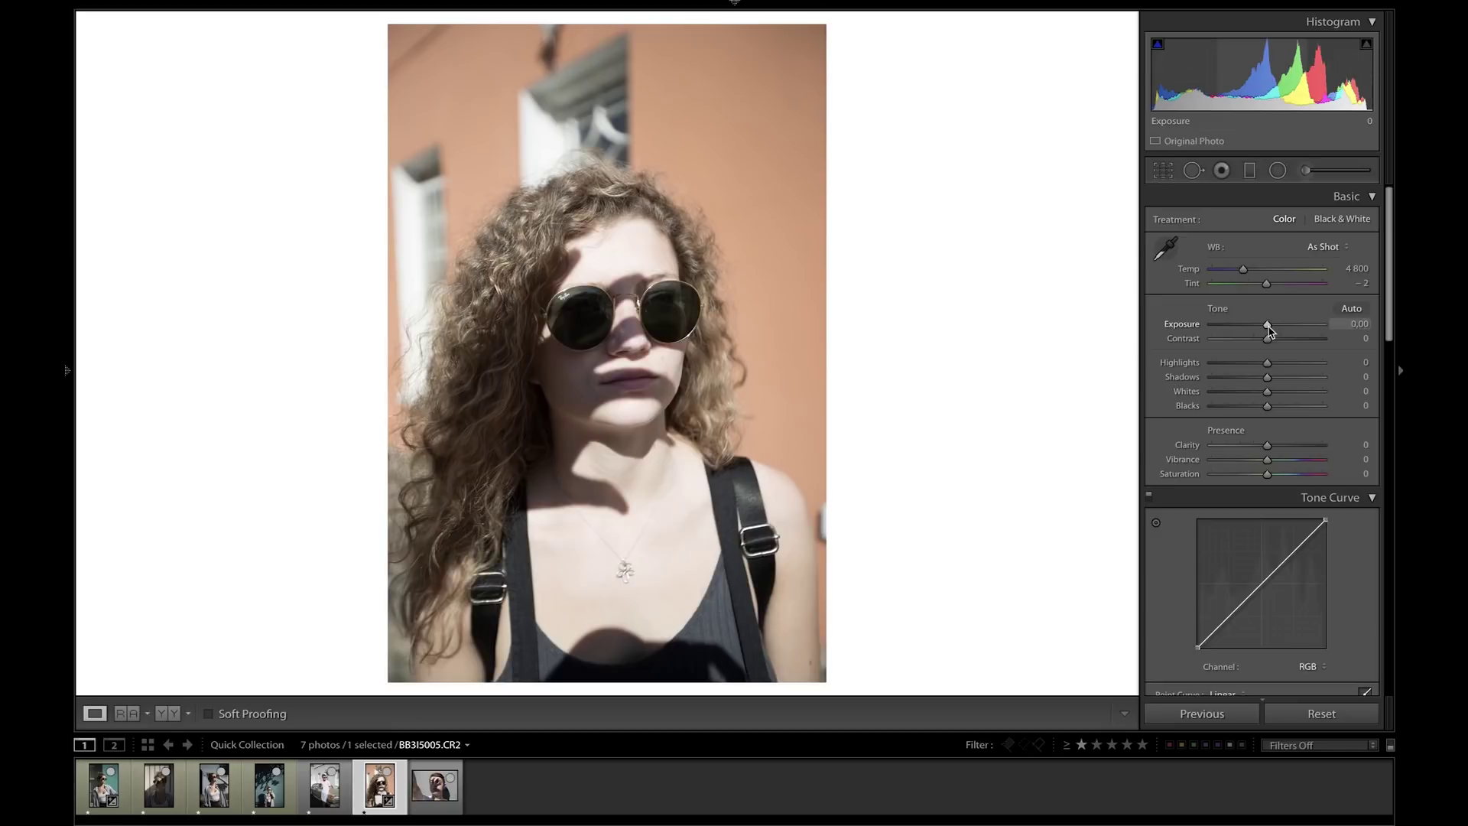
pyautogui.moveTo(1269, 328); pyautogui.dragTo(1225, 337)
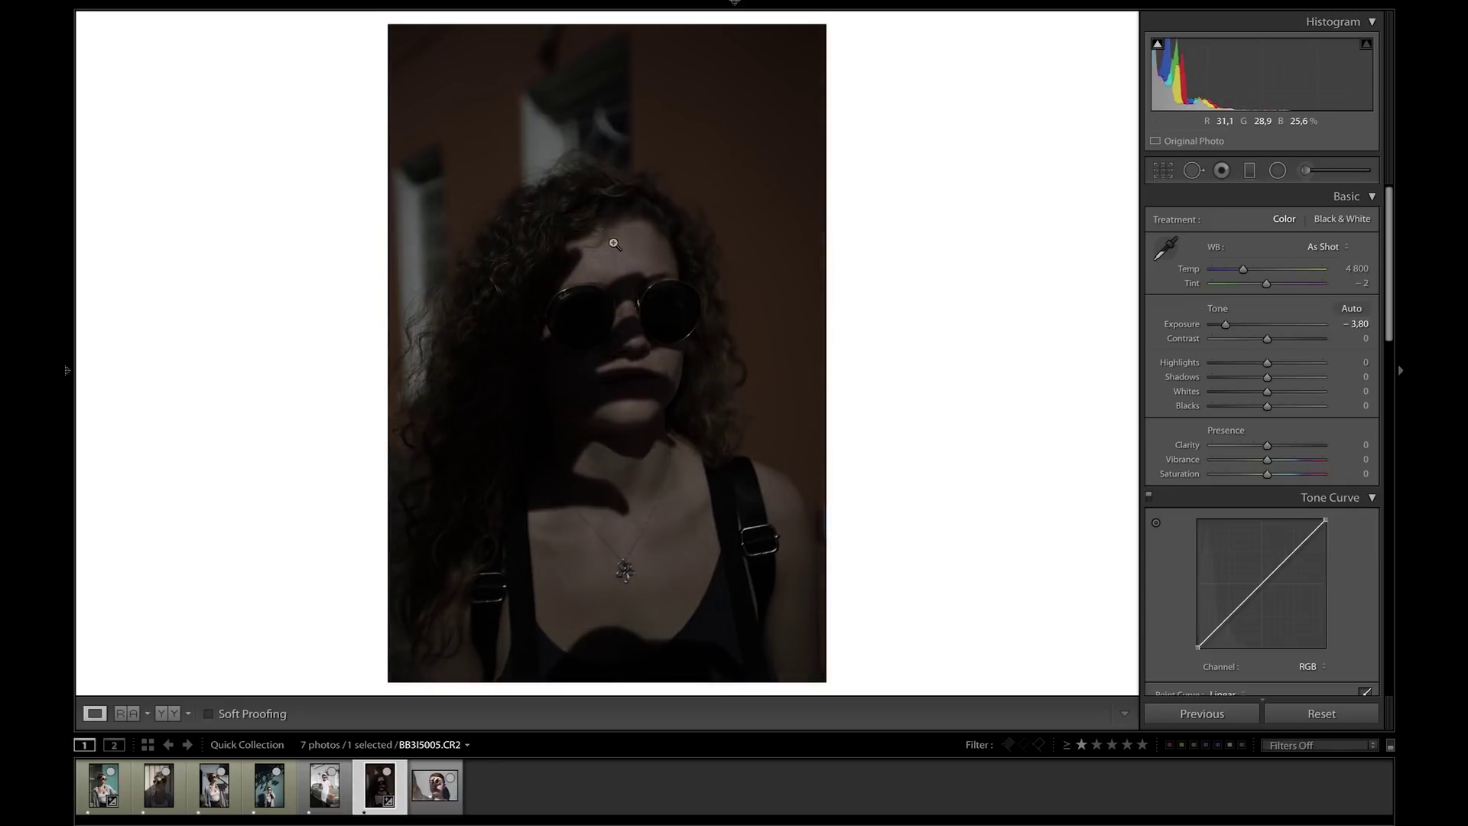
pyautogui.hotkey('ctrl', 'z')
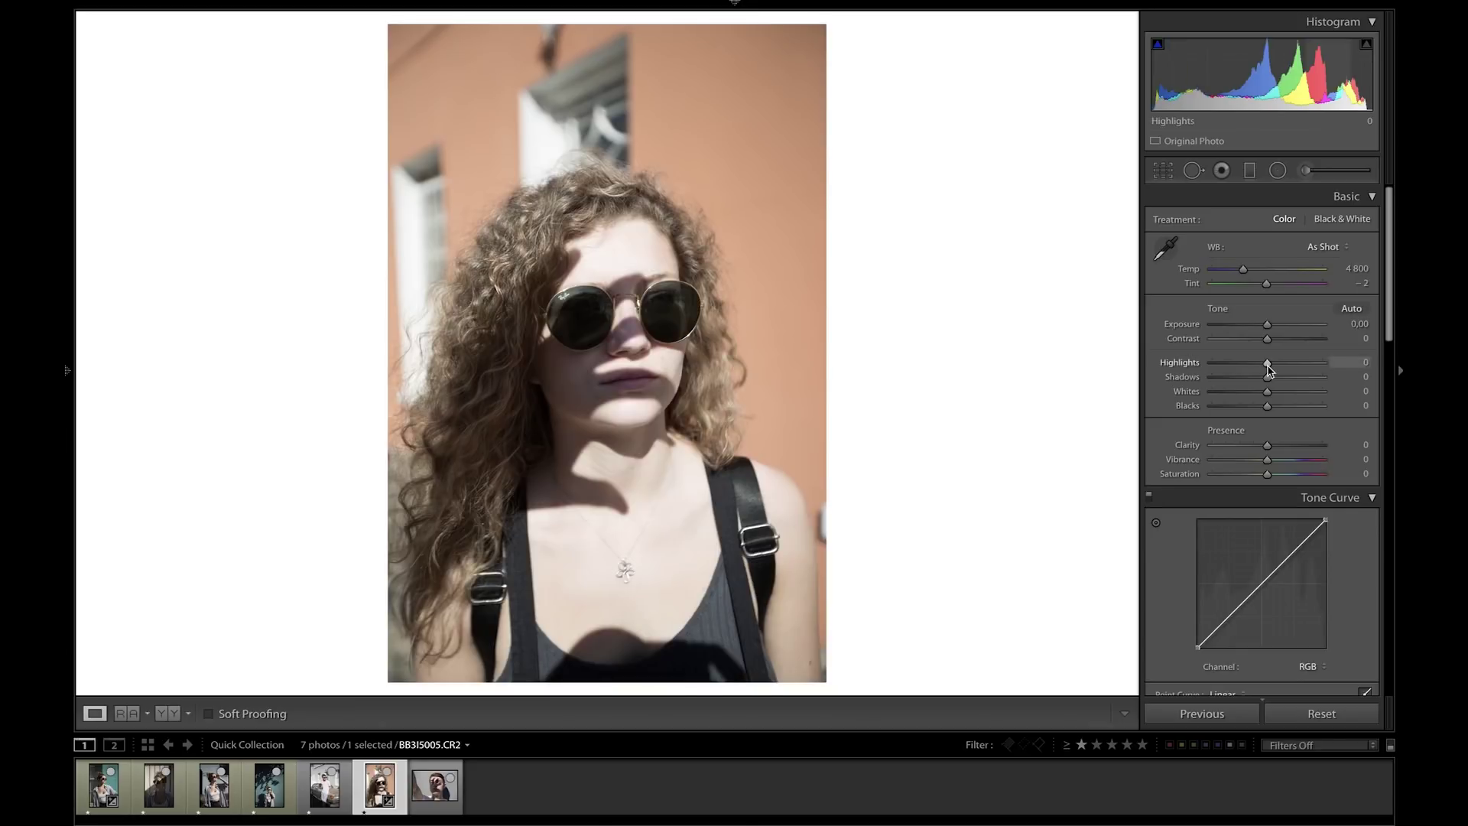
# Set Highlights to −100 and Exposure to −0.40 on the orange-wall portrait.
pyautogui.moveTo(1241, 369); pyautogui.dragTo(1179, 379)
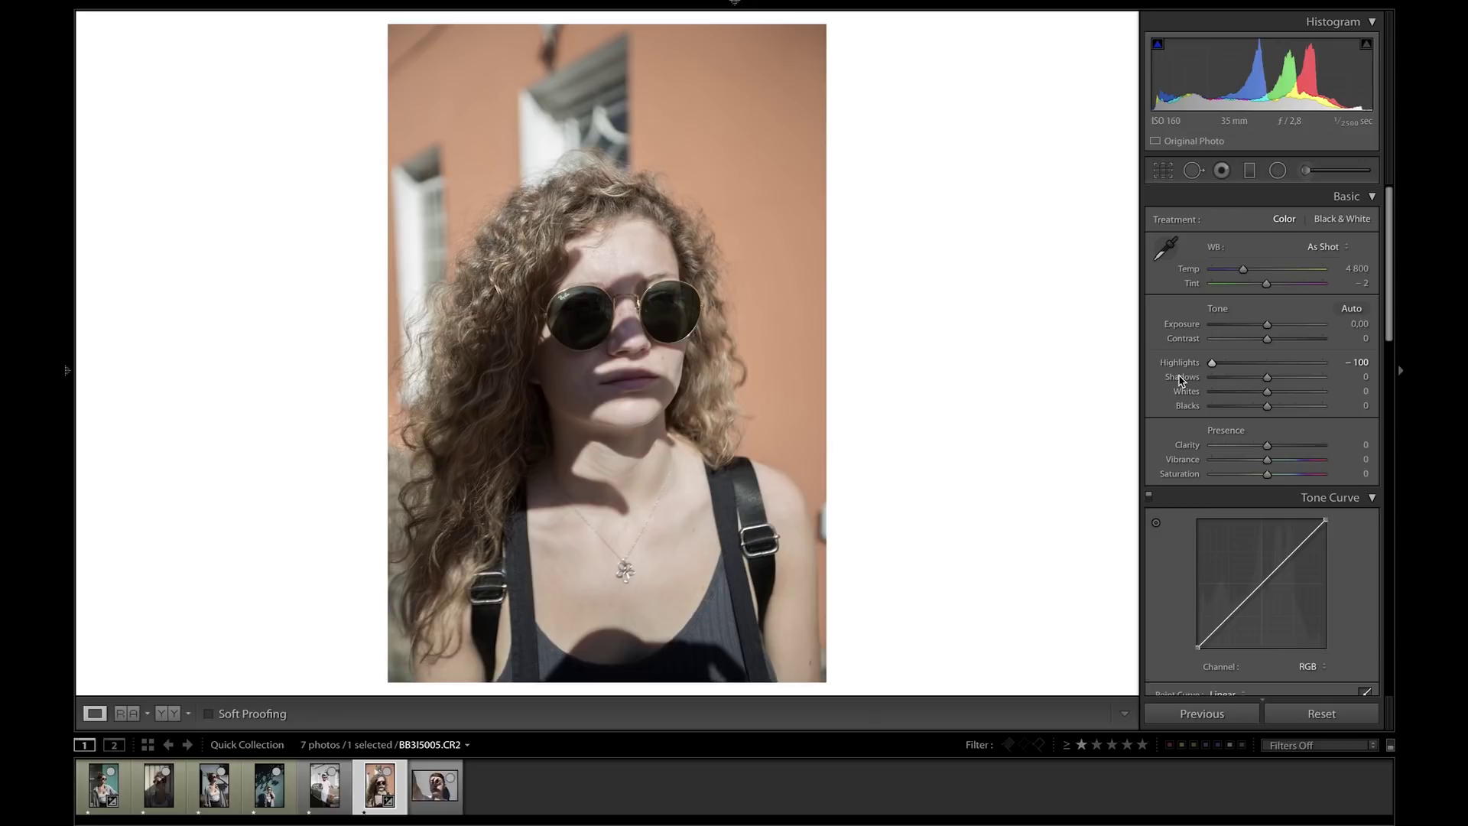
pyautogui.moveTo(1212, 369); pyautogui.dragTo(1181, 376)
pyautogui.press('-')
pyautogui.press('-')
pyautogui.press('-')
pyautogui.press('-')
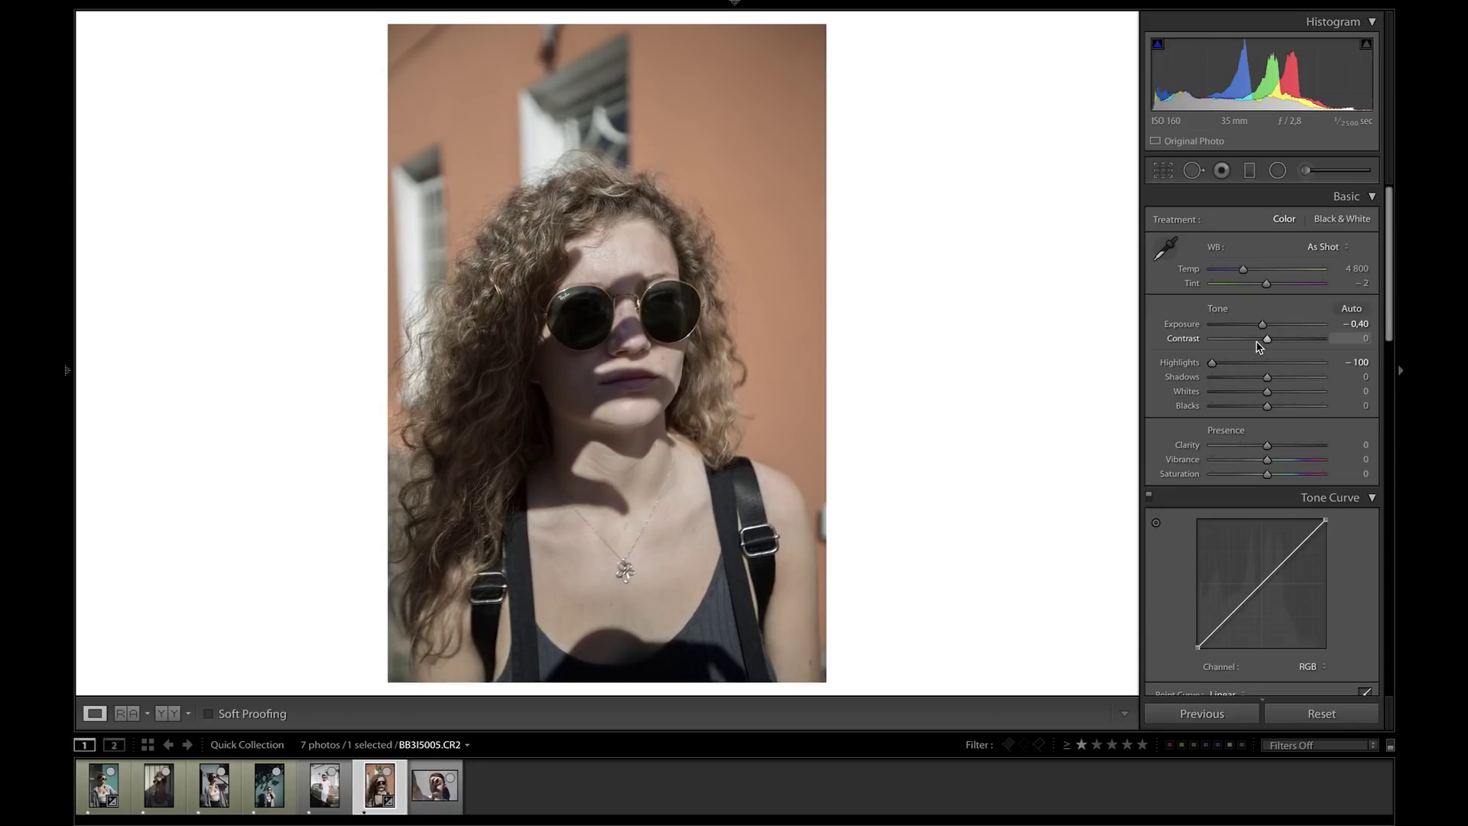
# Set Contrast to −40, Shadows to +69 and Blacks to −26.
pyautogui.moveTo(1258, 346); pyautogui.dragTo(1246, 347)
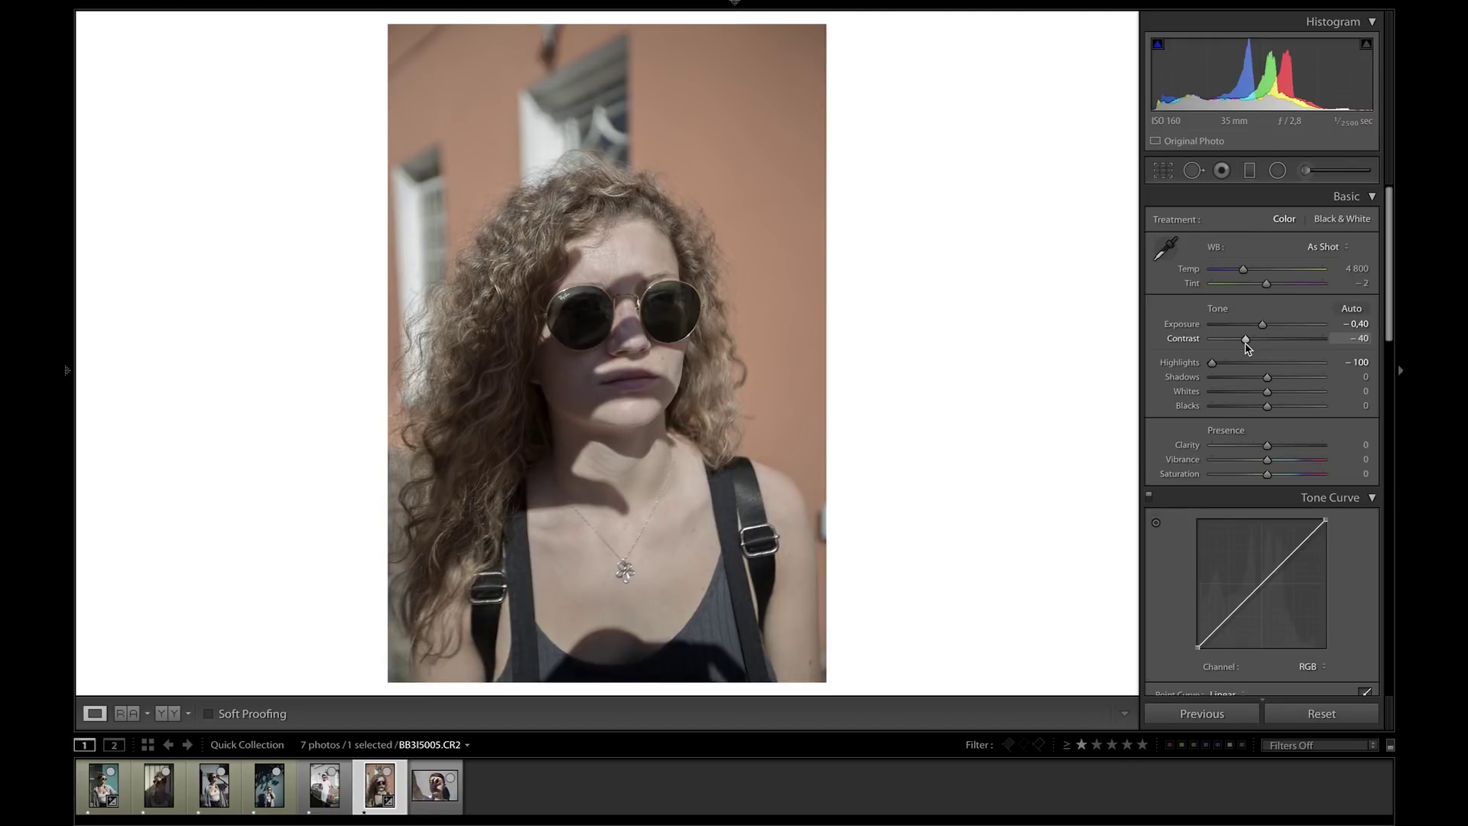
pyautogui.moveTo(1268, 378); pyautogui.dragTo(1258, 410)
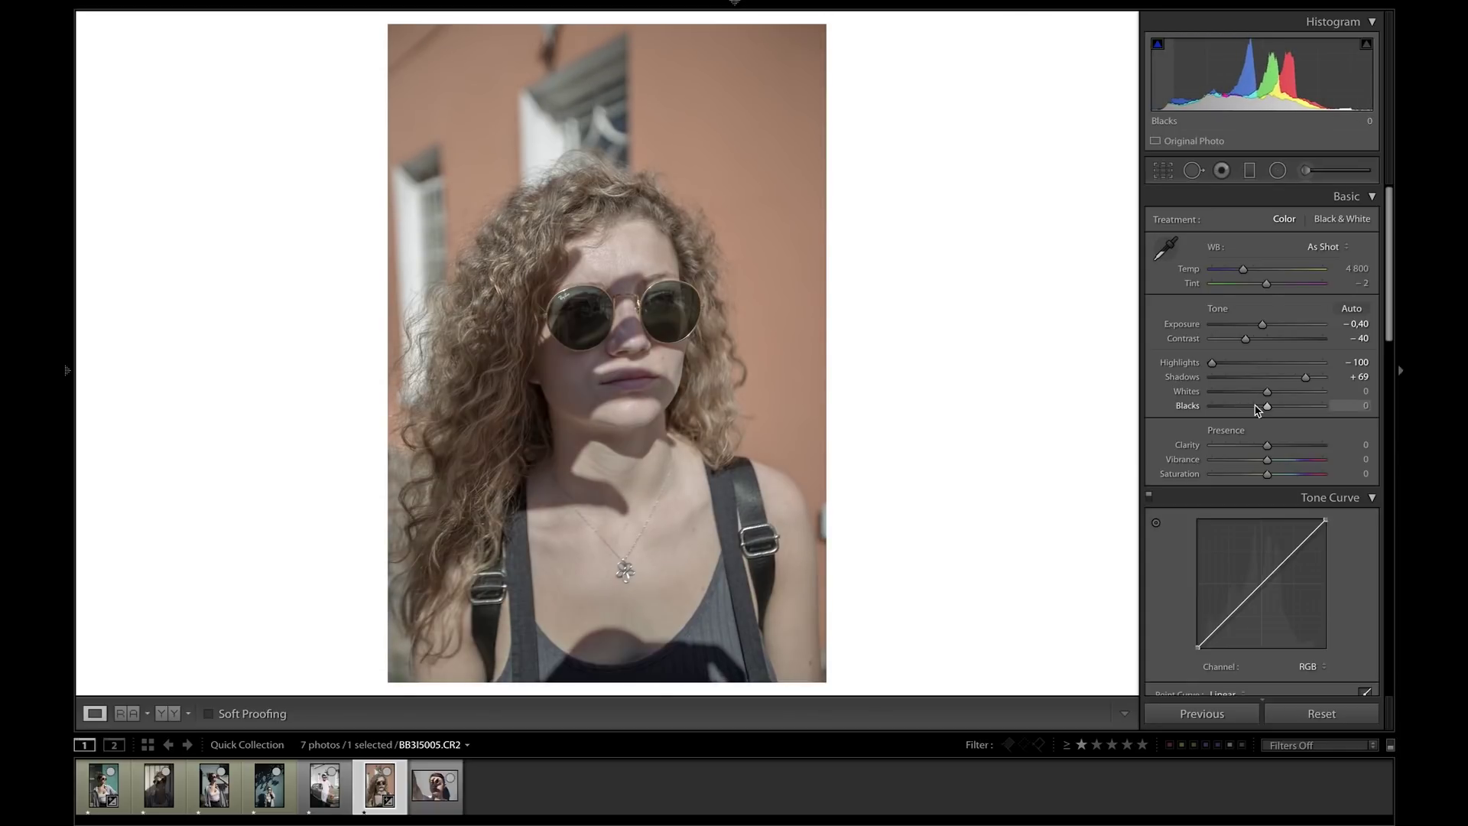
pyautogui.click(1255, 406)
pyautogui.moveTo(1257, 411); pyautogui.dragTo(1255, 411)
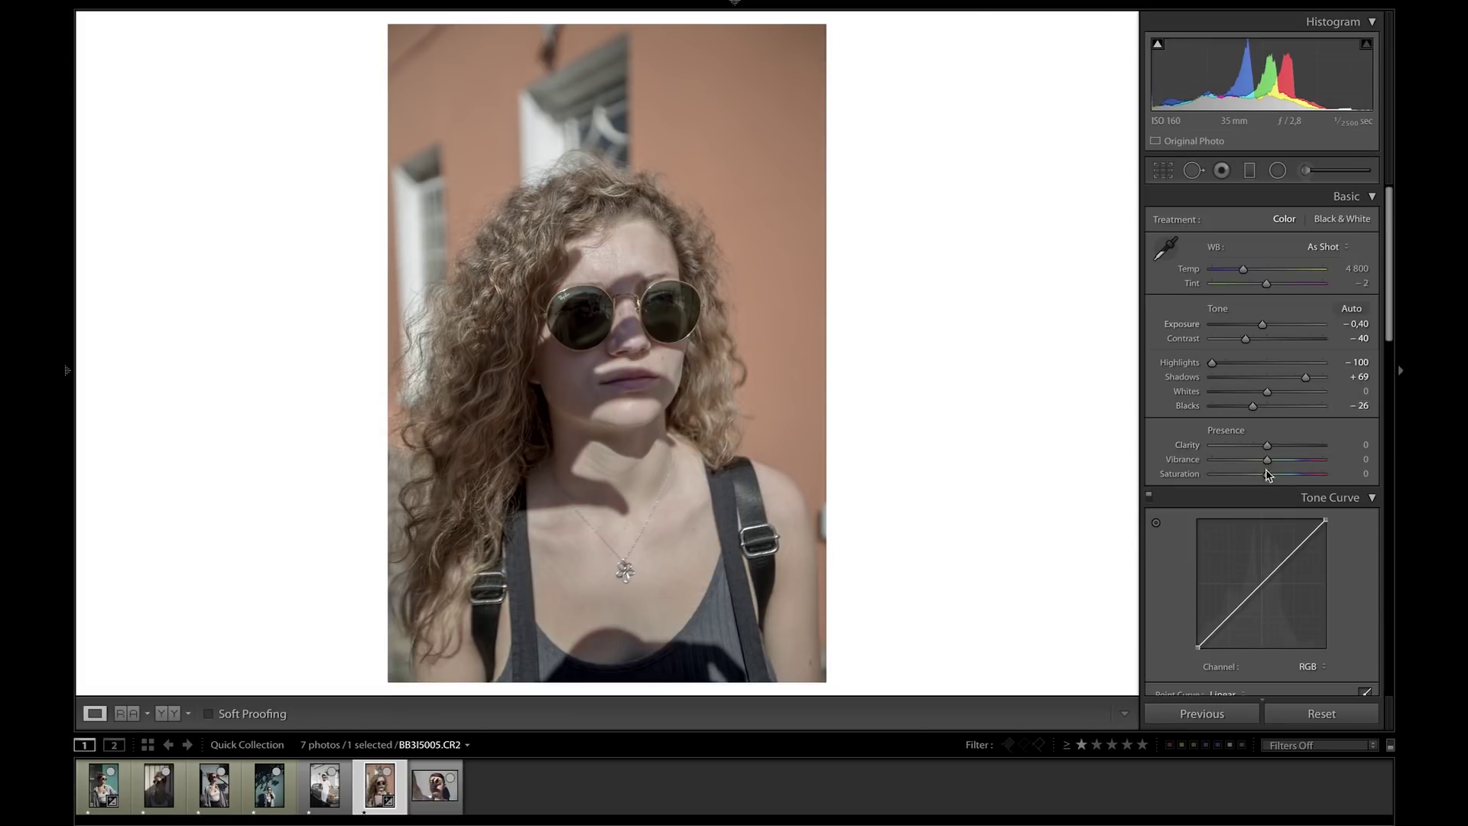
# Set Clarity to +4, Vibrance to +14 and Saturation to +3, and bend the RGB tone curve into a gentle S.
pyautogui.moveTo(1268, 460)
pyautogui.mouseDown()
pyautogui.moveTo(1270, 477)
pyautogui.moveTo(1270, 449)
pyautogui.mouseUp()
pyautogui.moveTo(1282, 561); pyautogui.dragTo(1240, 613)
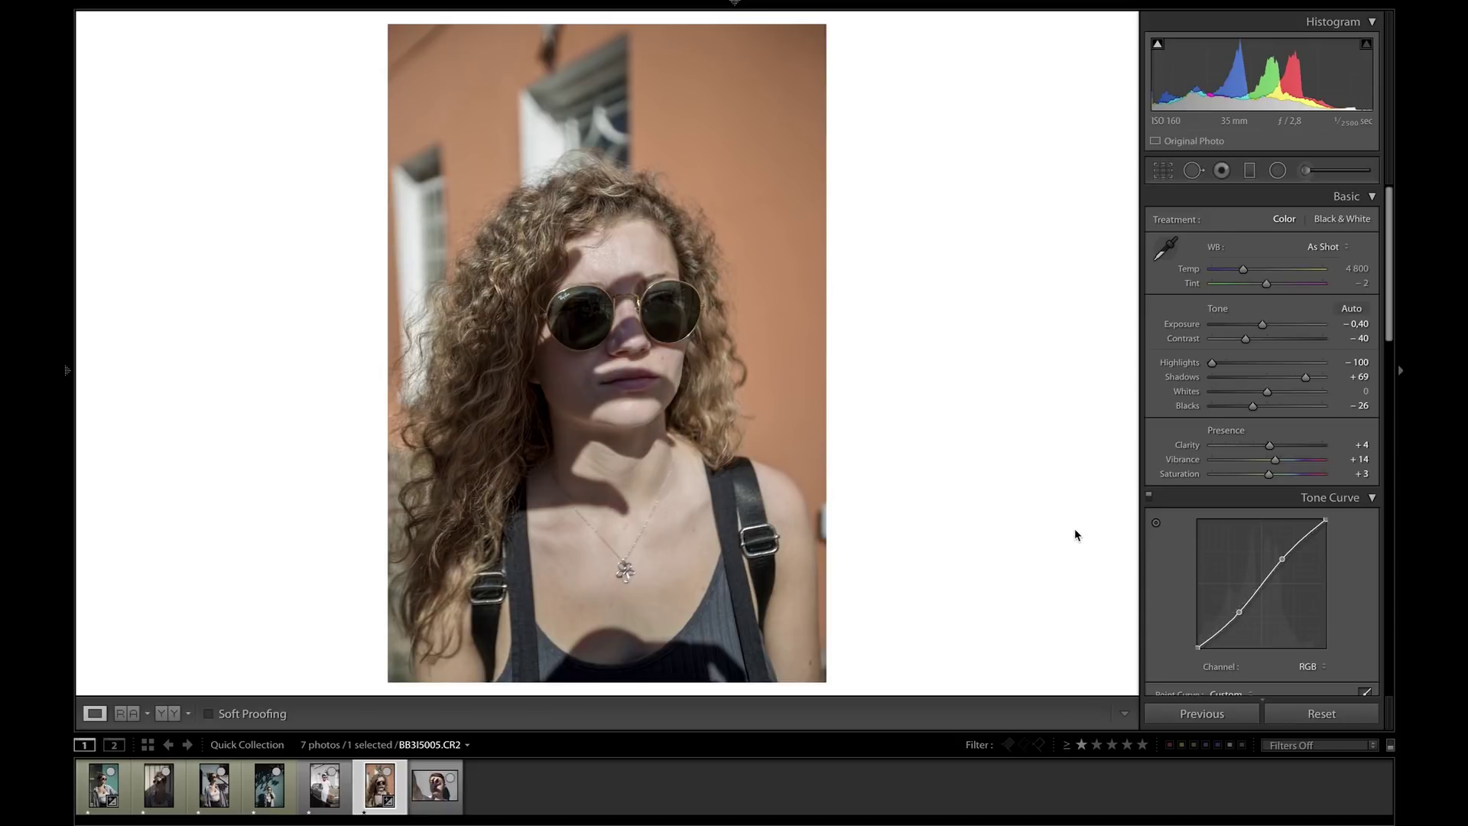
# Show the before and after versions side by side and apply the D3 preset to the orange-wall portrait.
pyautogui.press('y')
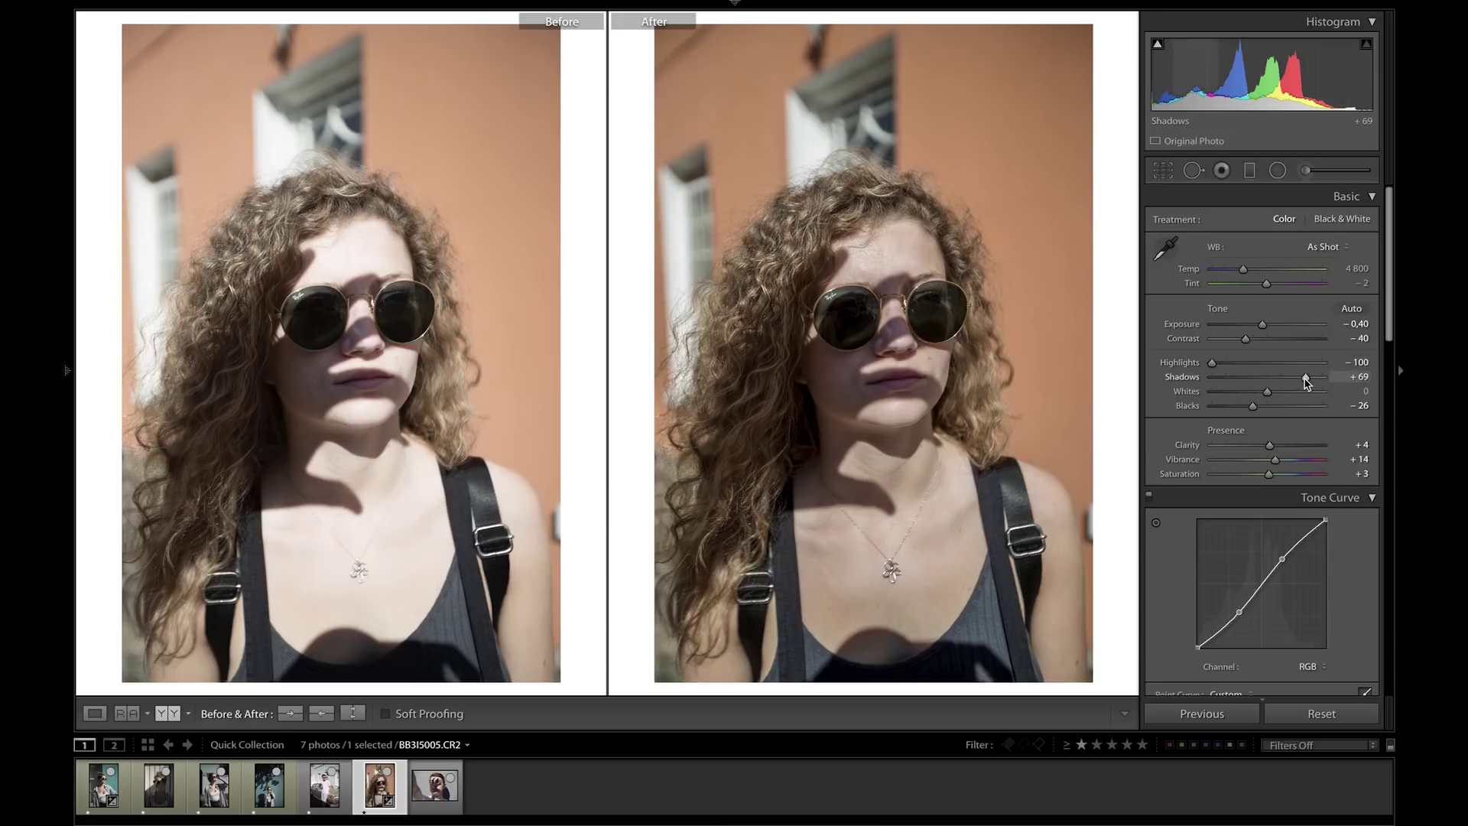
pyautogui.scroll(-3, 1305, 385)
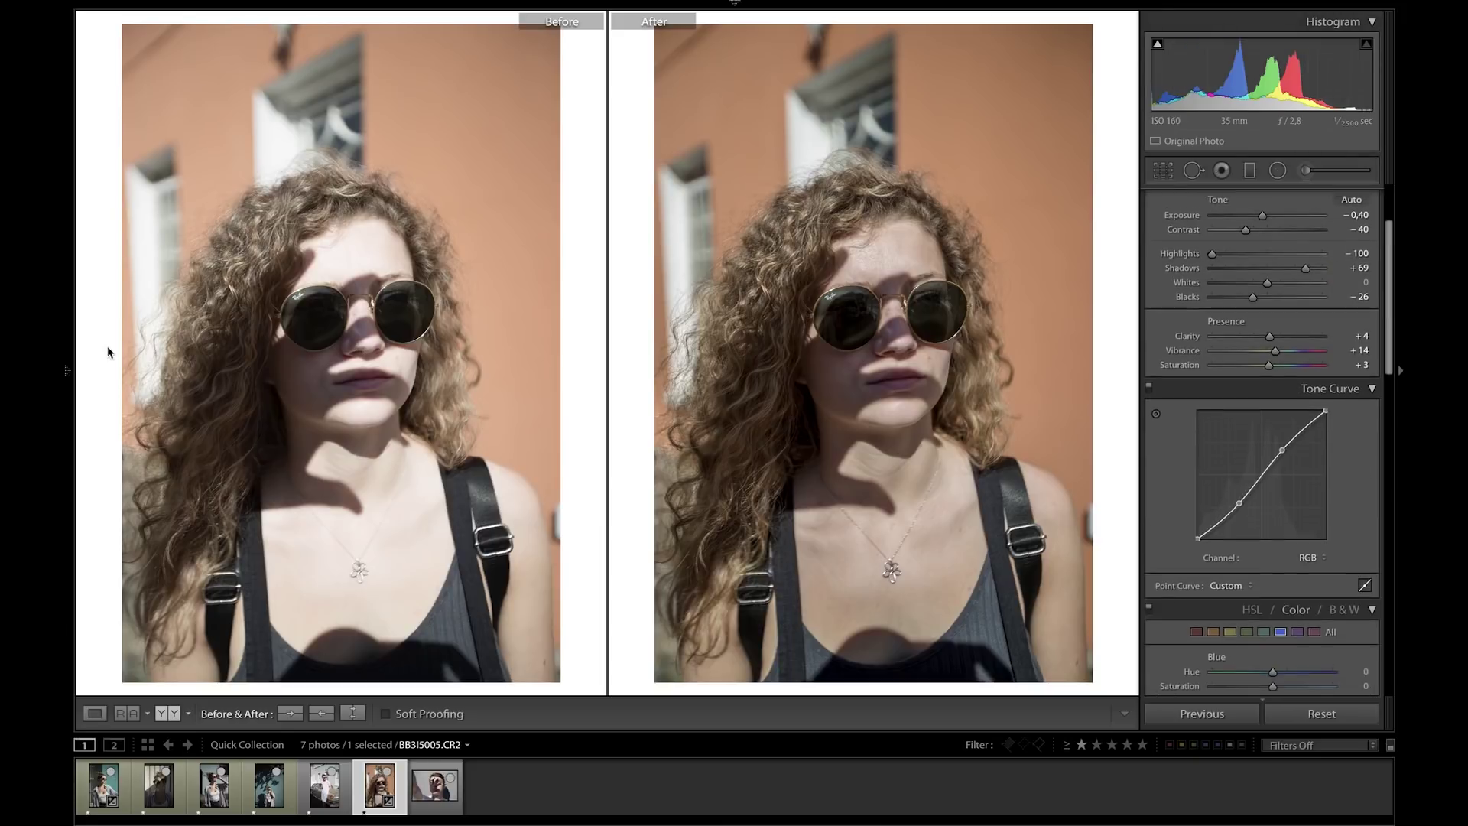
pyautogui.moveTo(69, 360)
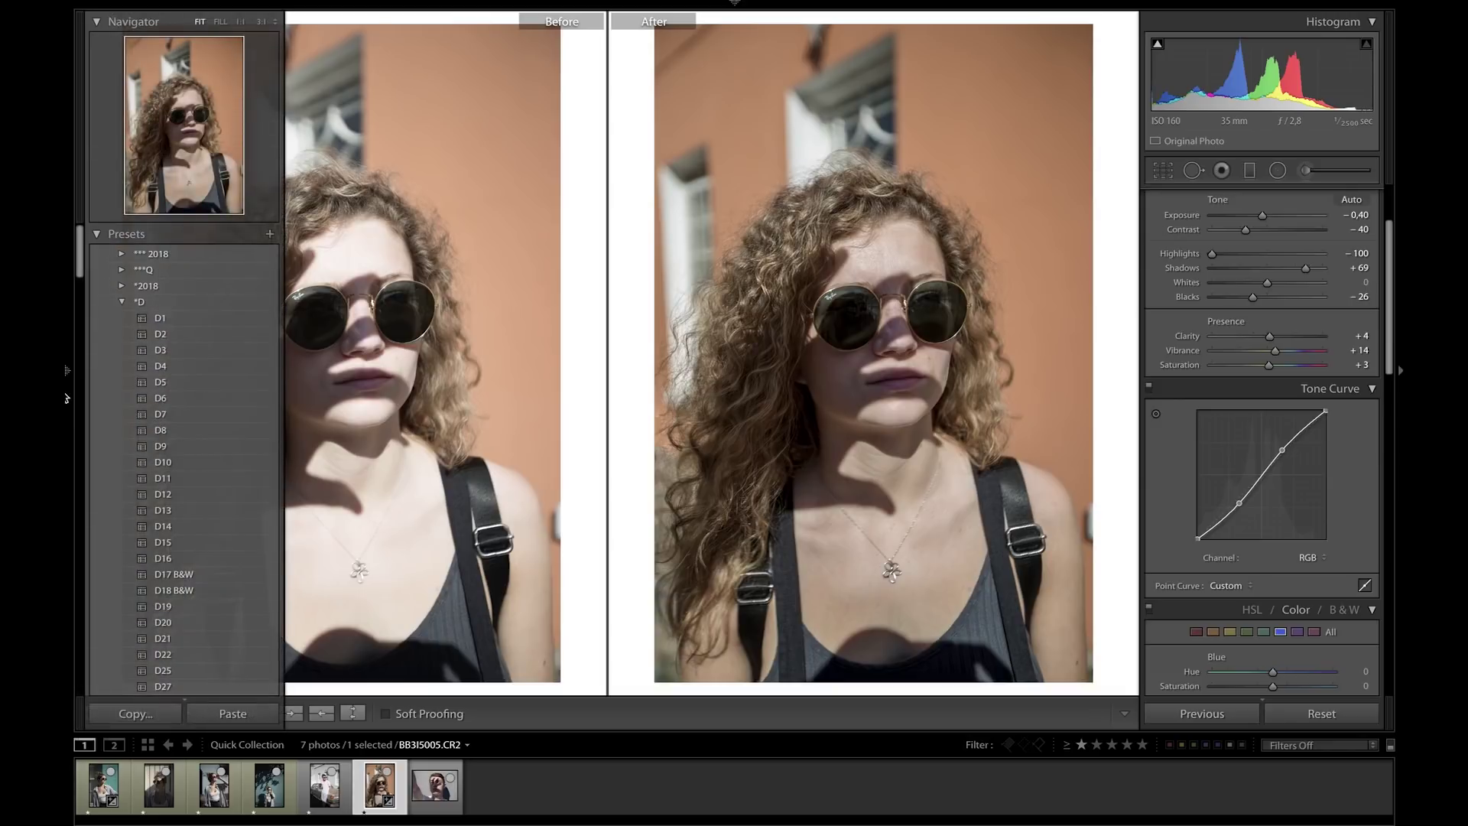
pyautogui.click(161, 350)
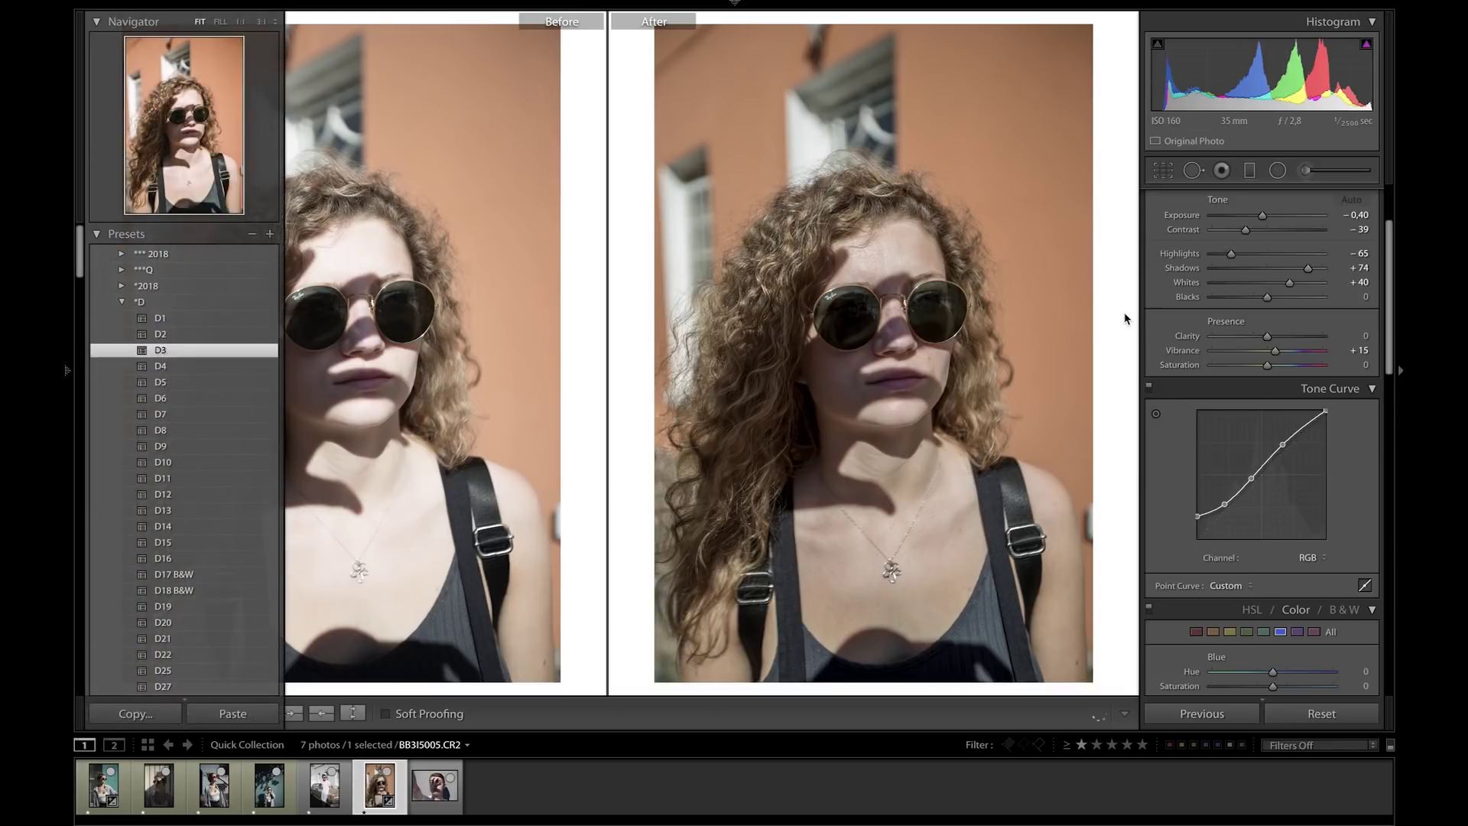
# Refine the preset's tones with Highlights −100, Shadows +90, Blacks −7 and Exposure −0.70.
pyautogui.moveTo(1233, 258); pyautogui.dragTo(1205, 260)
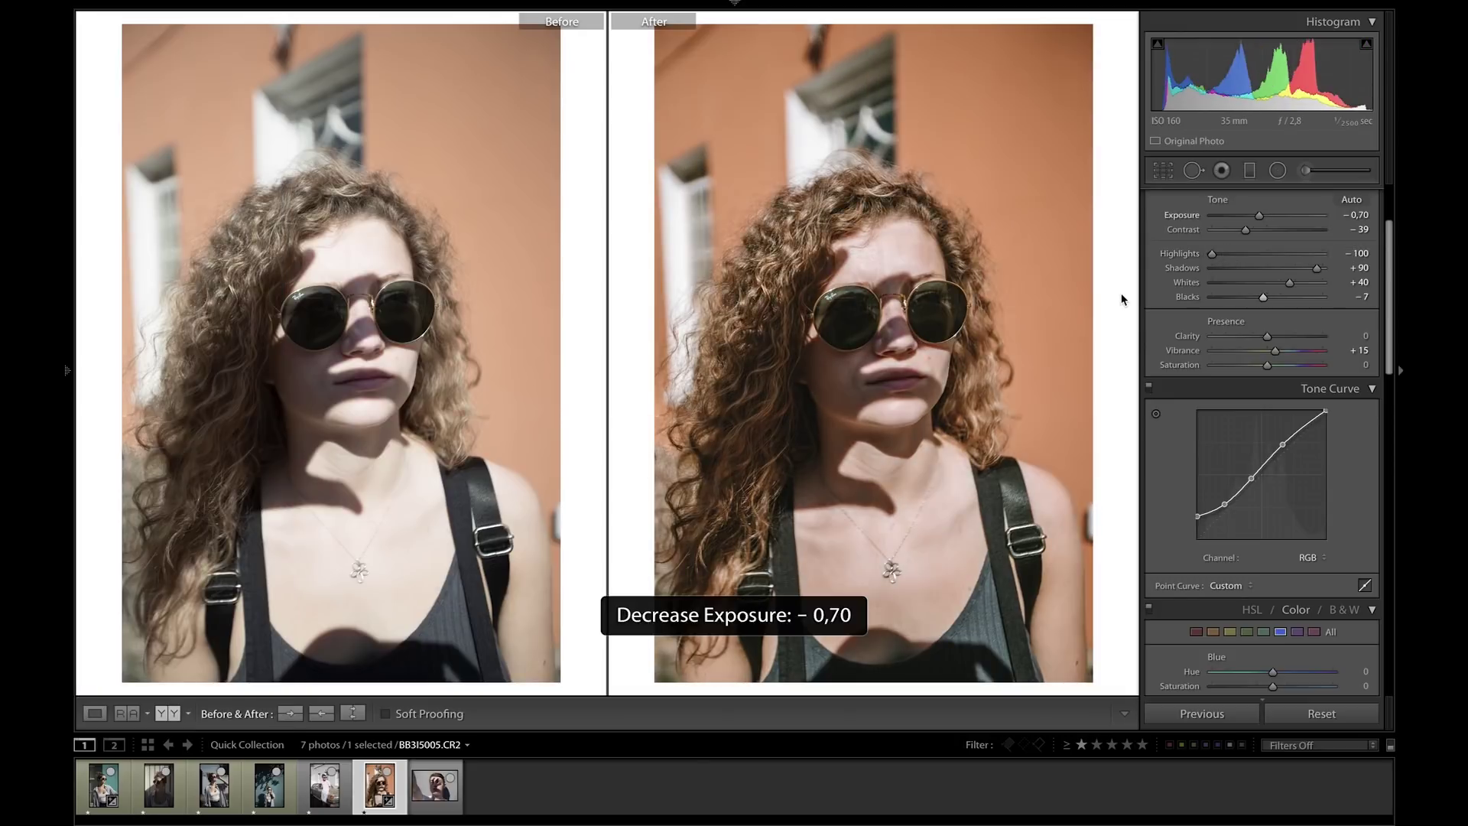
pyautogui.press('-')
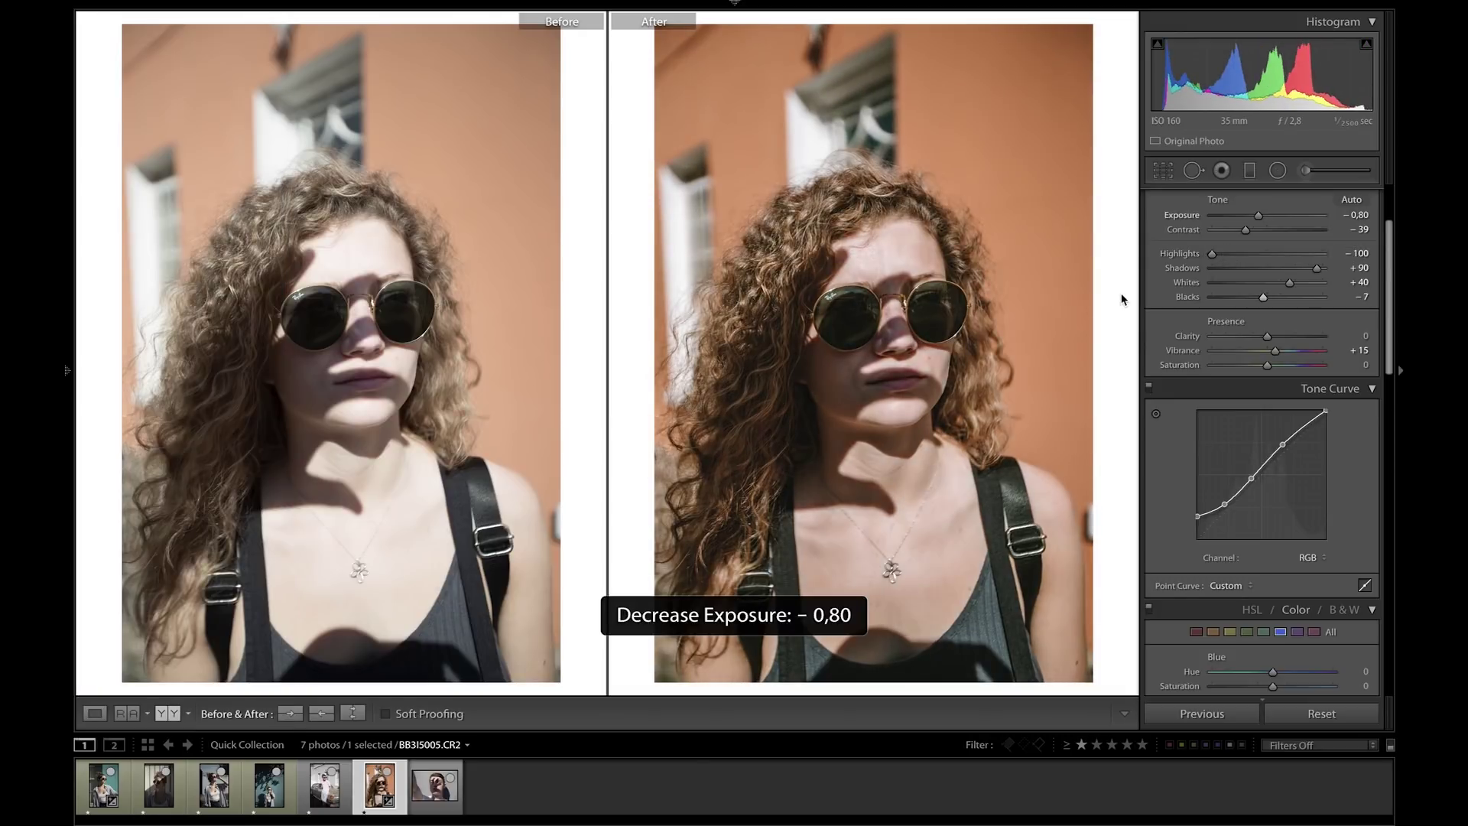
pyautogui.press('=')
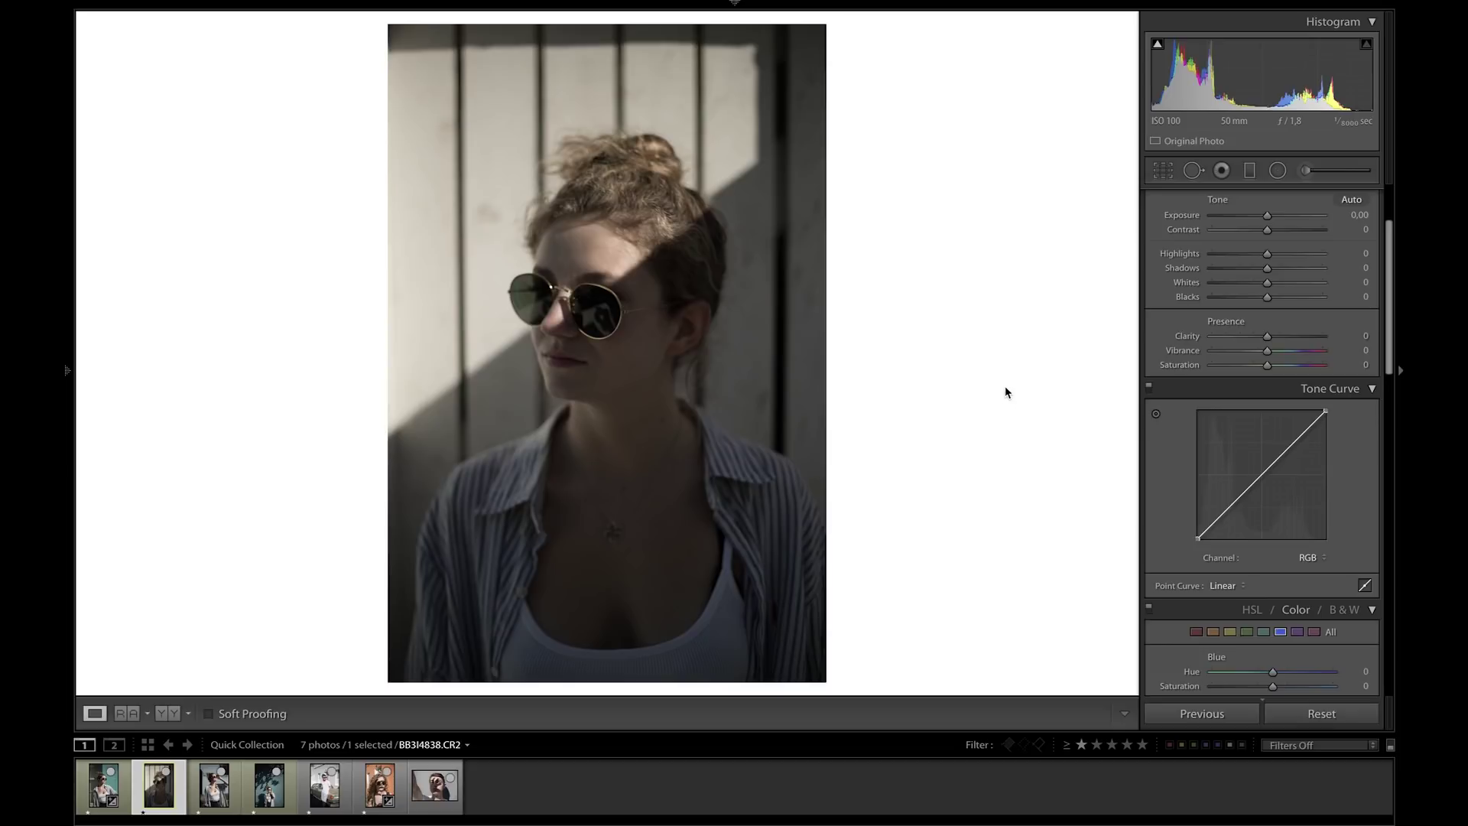
# On the half-shaded portrait at the wooden wall, set Contrast to +20, Highlights to −59, Whites to +33 and Shadows to −66.
pyautogui.scroll(2, 1269, 293)
pyautogui.moveTo(1269, 293); pyautogui.dragTo(1282, 296)
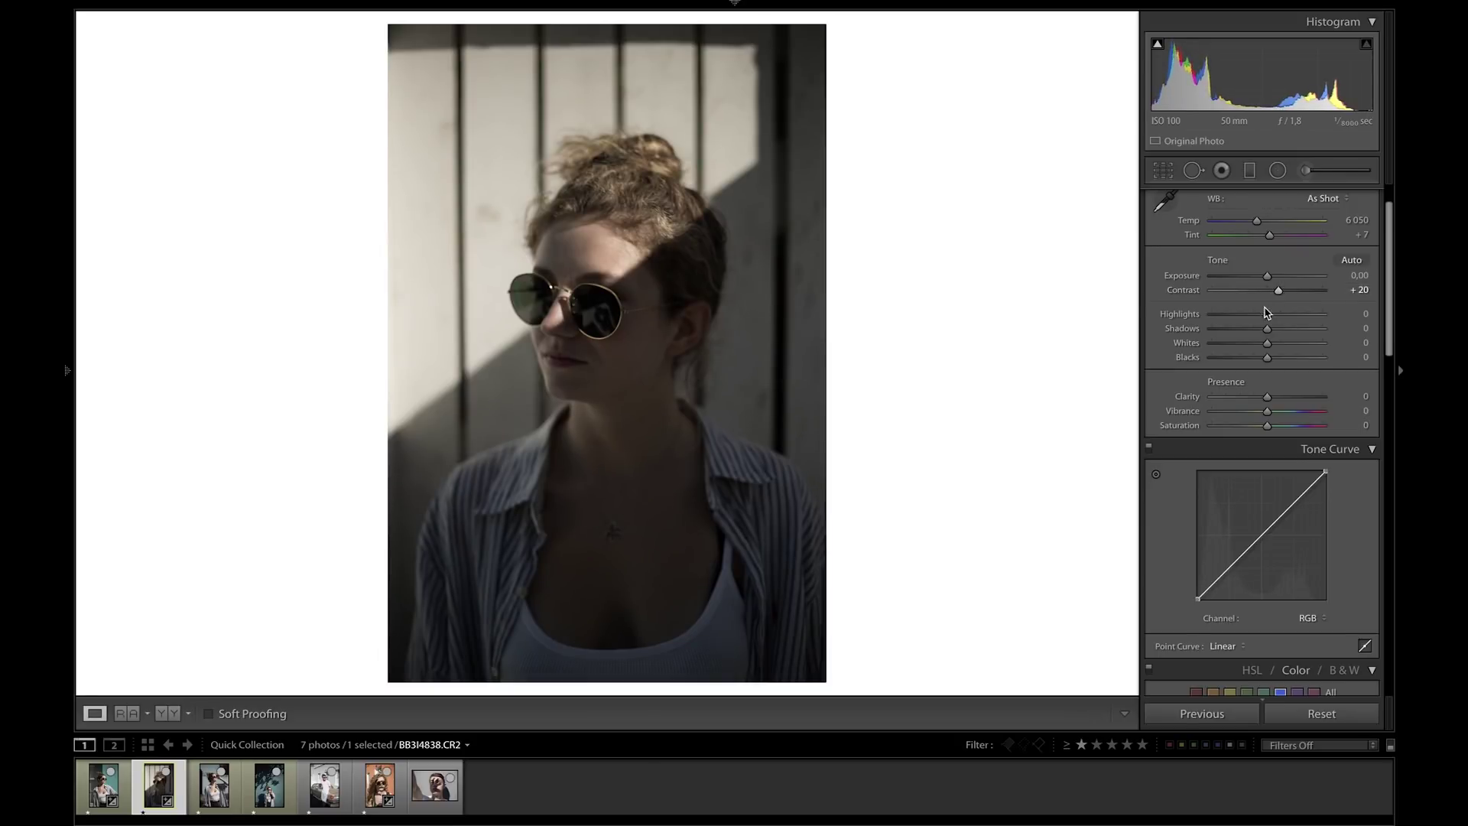
pyautogui.click(1238, 314)
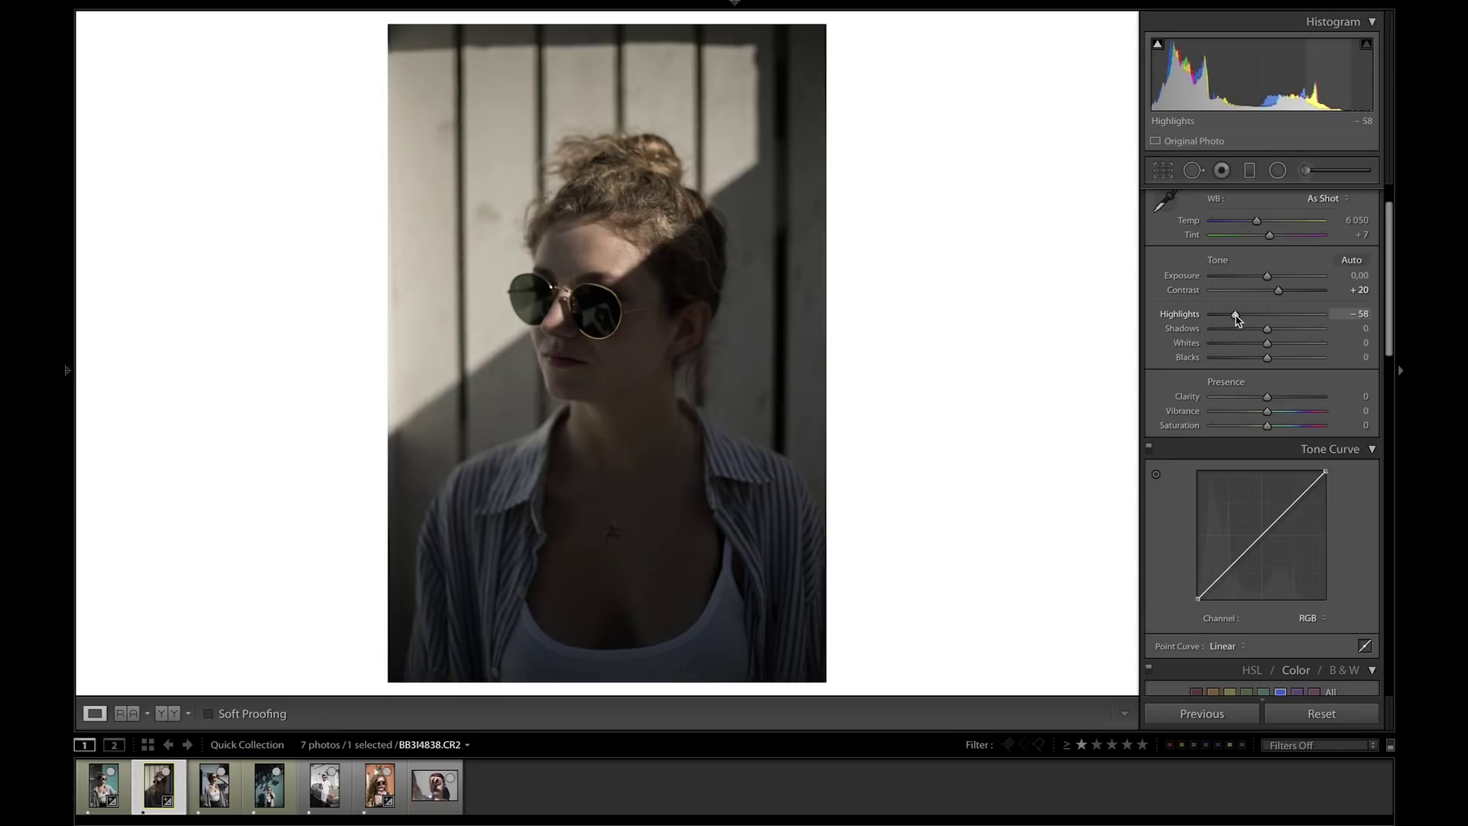
pyautogui.moveTo(1233, 313); pyautogui.dragTo(1230, 314)
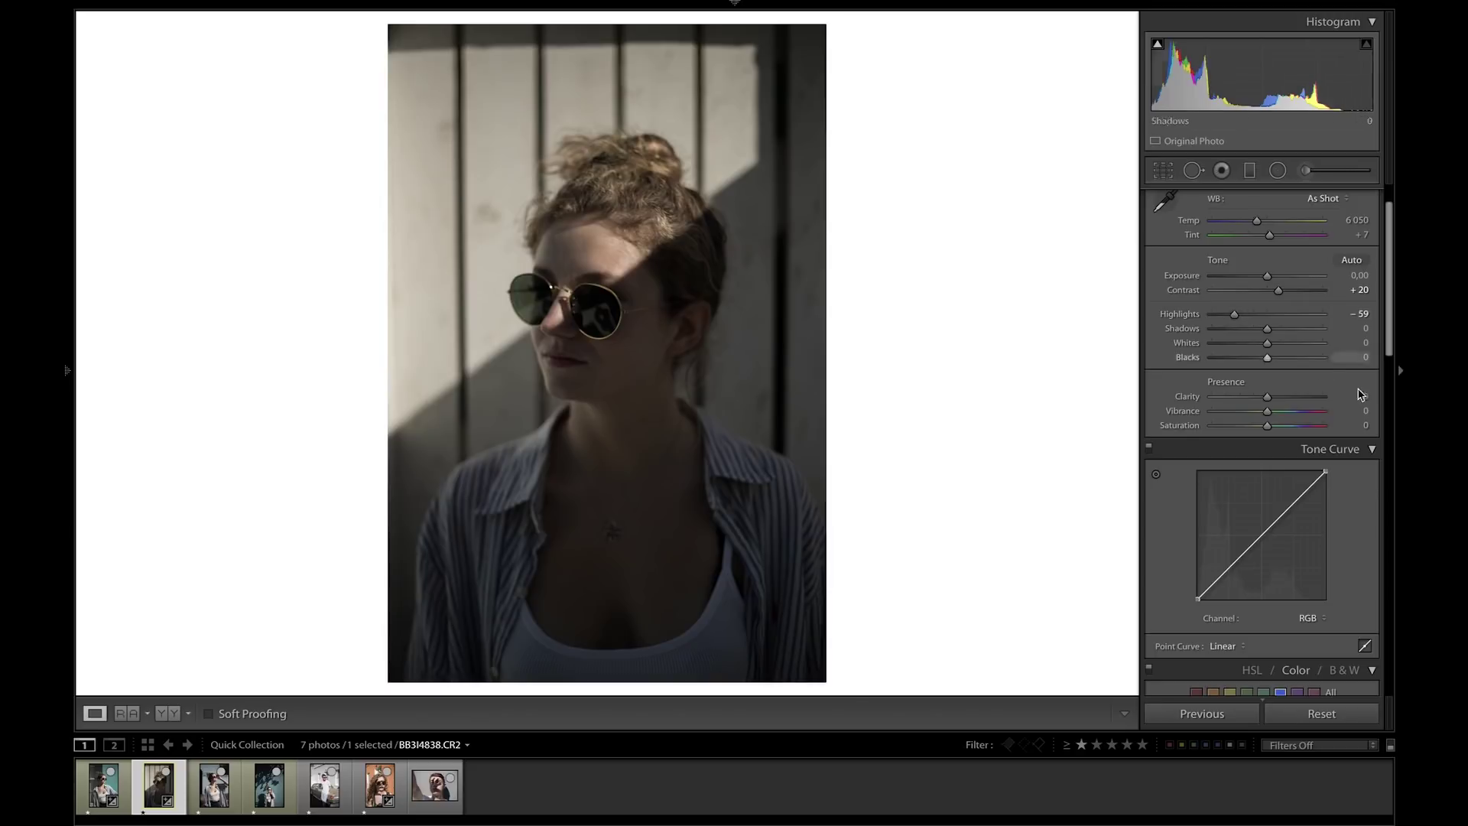
pyautogui.moveTo(1289, 345); pyautogui.dragTo(1286, 346)
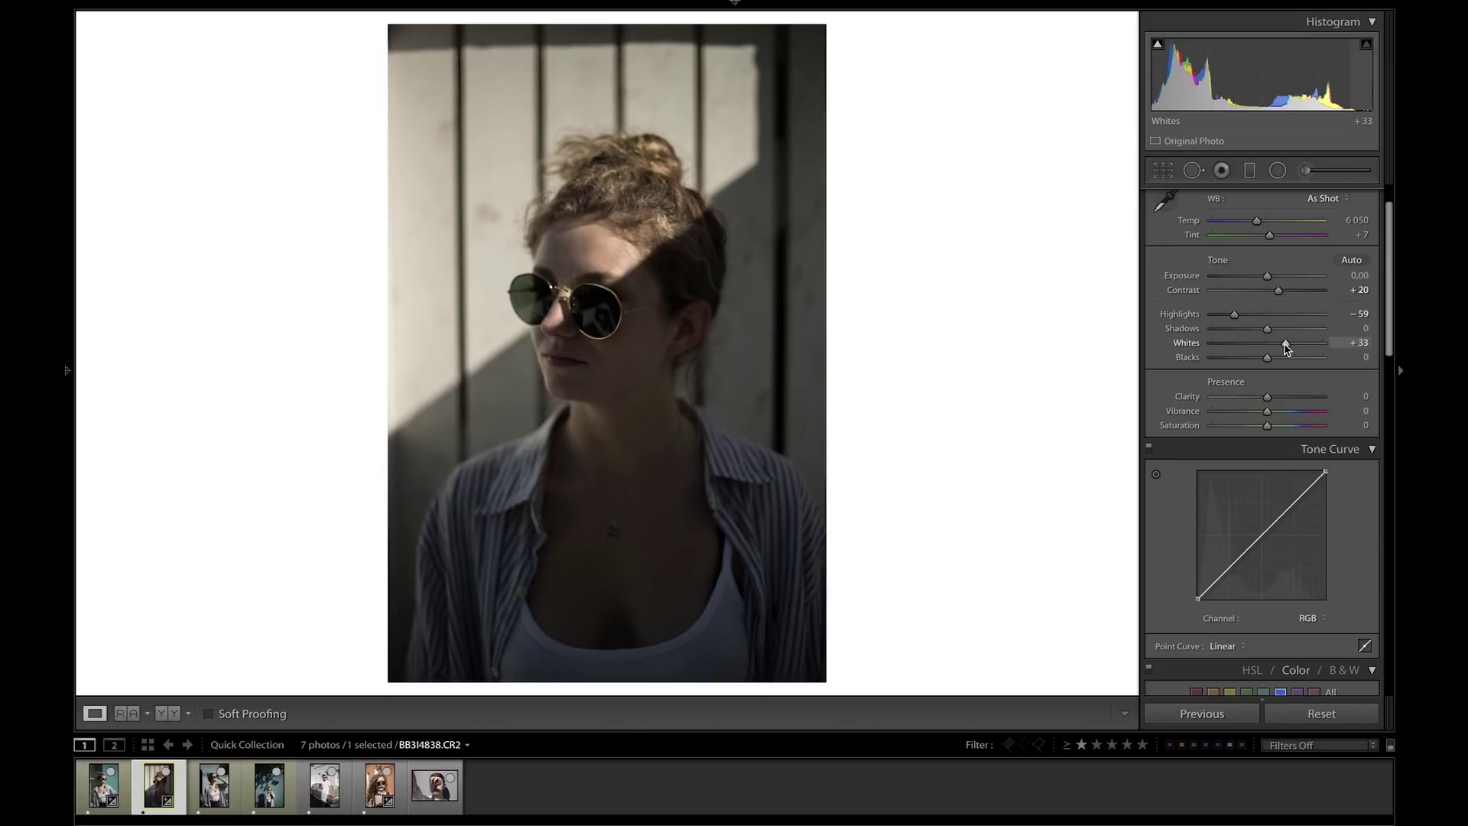
pyautogui.moveTo(1267, 328); pyautogui.dragTo(1230, 333)
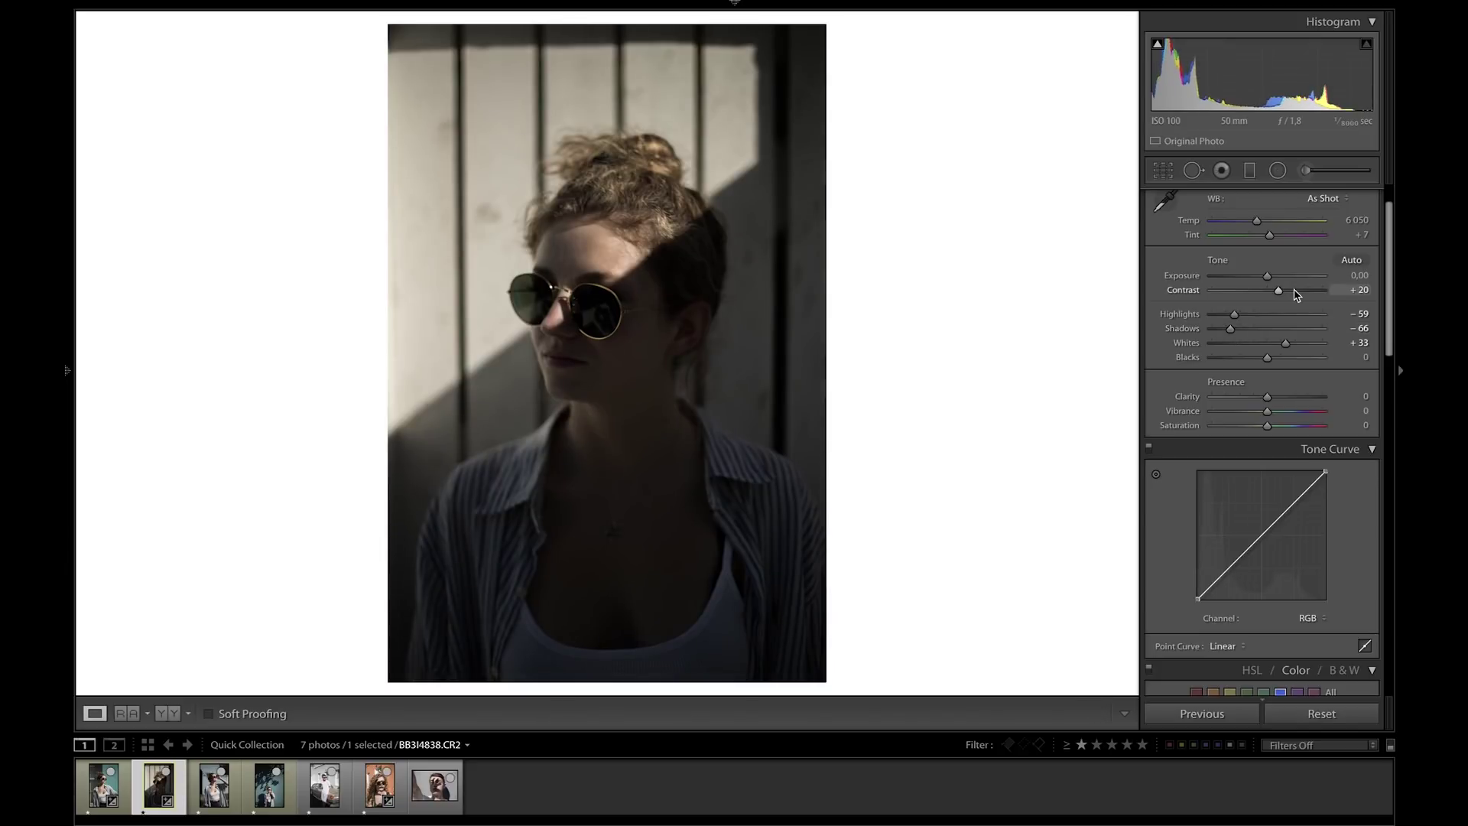
# Set the half-shaded portrait's Exposure to +0.10, Clarity to +5 and Vibrance to +25.
pyautogui.press('=')
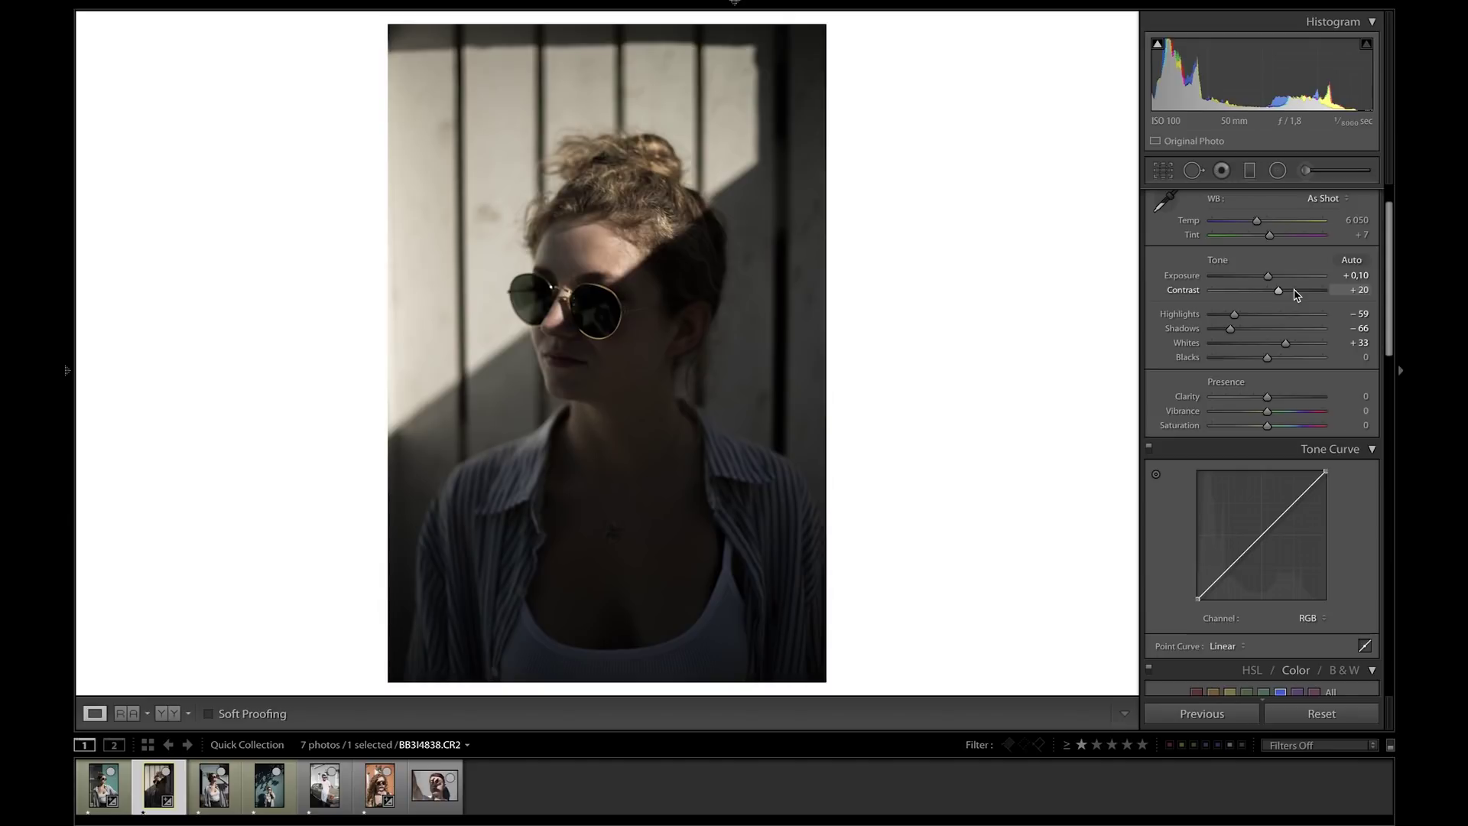
pyautogui.scroll(-1, 1296, 294)
pyautogui.press('Up')
pyautogui.press('Up')
pyautogui.press('Up')
pyautogui.press('Up')
pyautogui.press('Up')
pyautogui.press('Up')
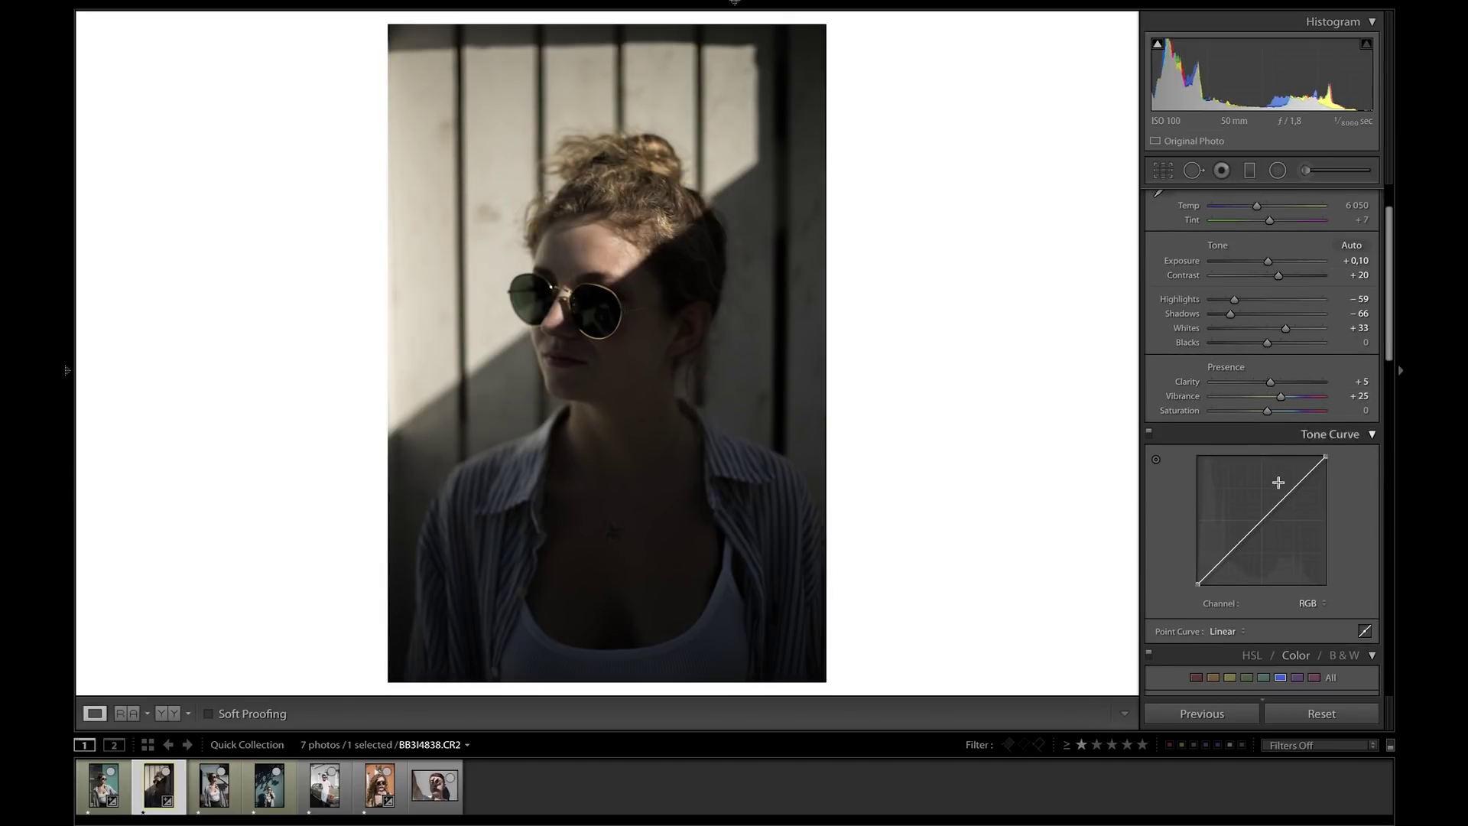
# Bend the RGB tone curve into an S, set Saturation to −22 and add film grain.
pyautogui.moveTo(1279, 504); pyautogui.dragTo(1276, 500)
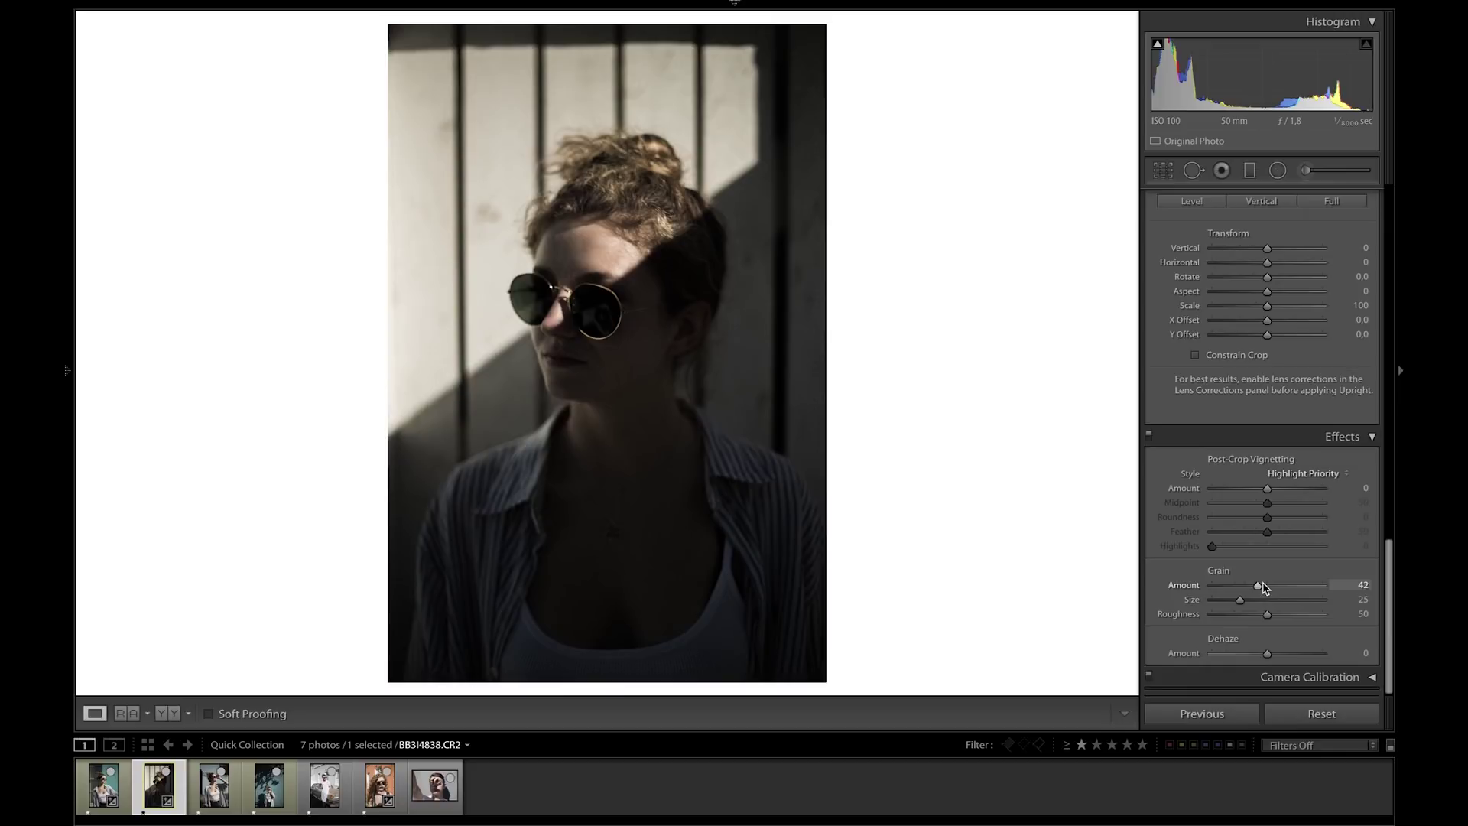
pyautogui.scroll(15, 1262, 588)
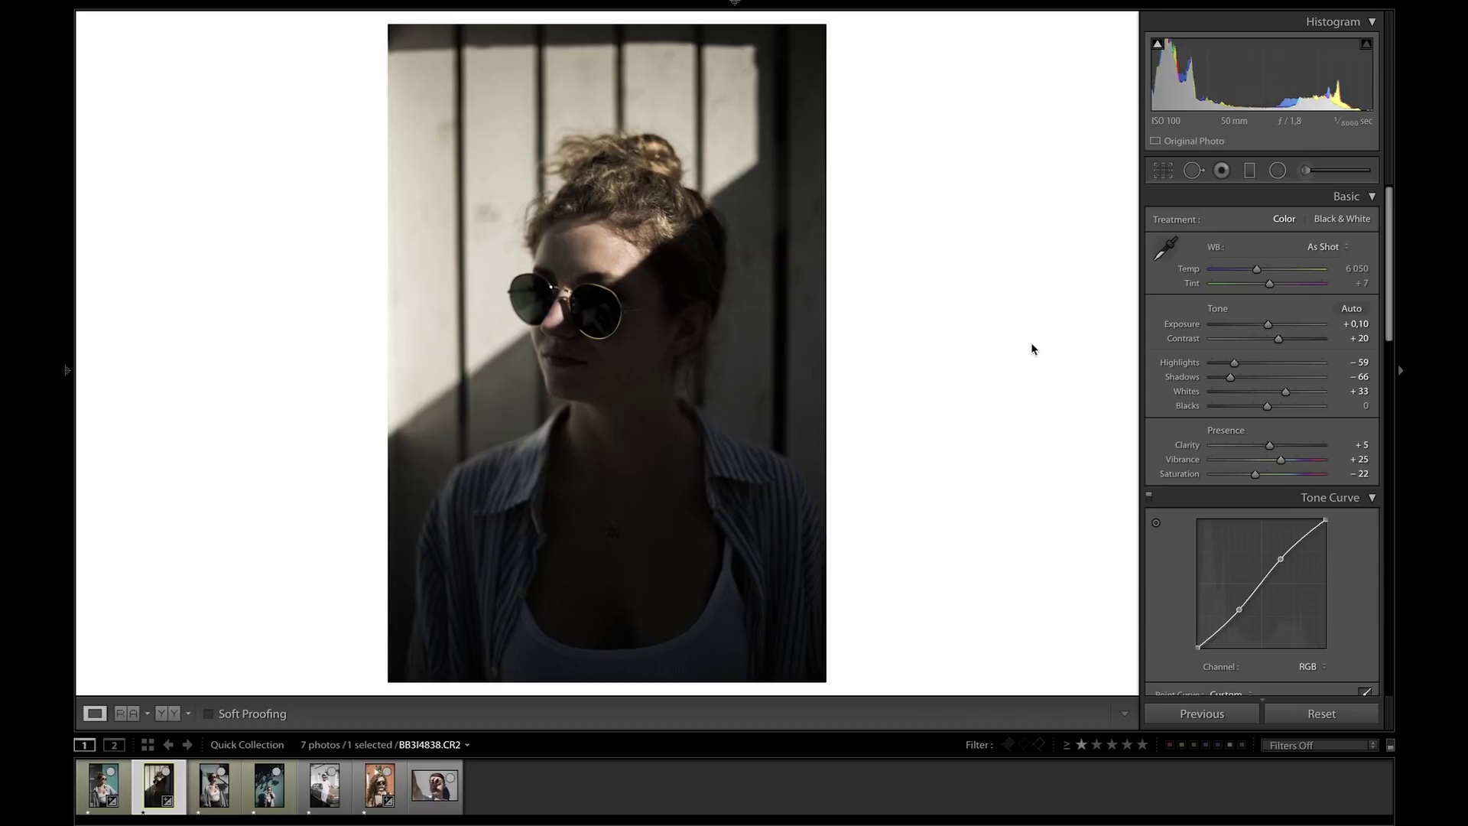
# Compare the half-shaded portrait before and after side by side, and advance to the photo of the man leaning on the car.
pyautogui.press('y')
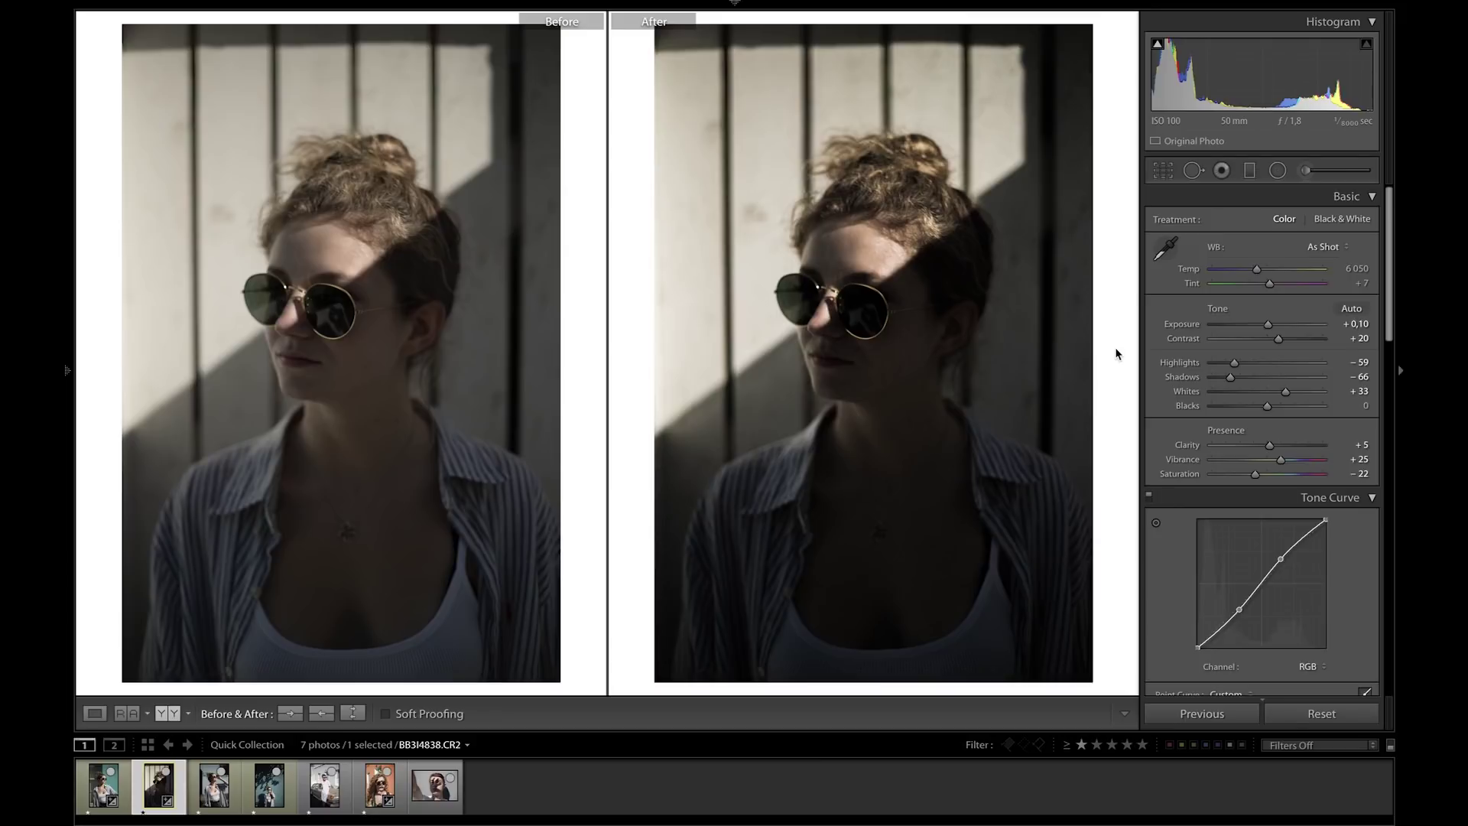
pyautogui.press('Right')
pyautogui.press('Right')
pyautogui.press('Right')
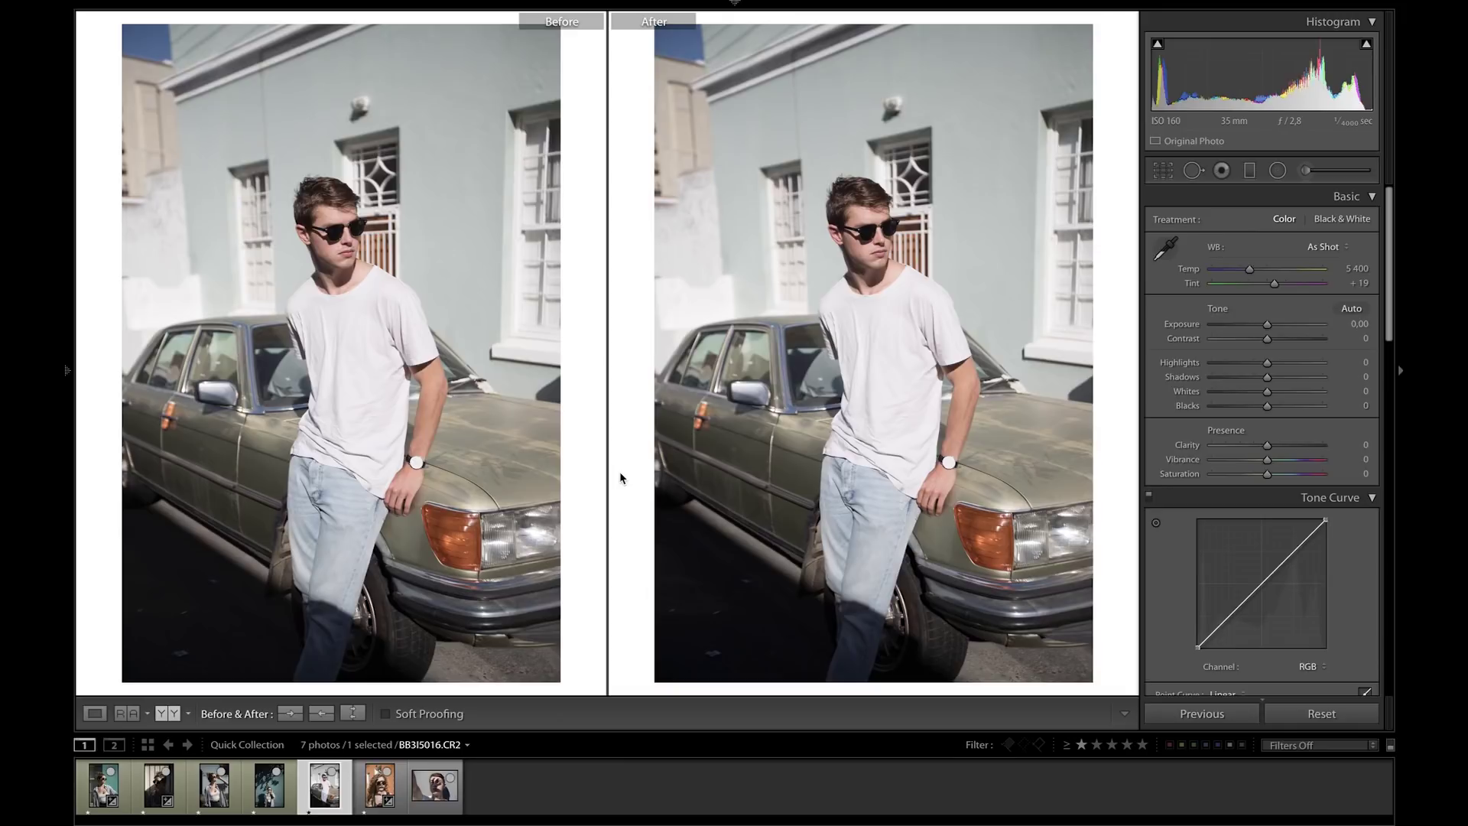
# Open the close-up of the man with a hand shadow in single view, apply a preset, and set Exposure to −1.10 and Shadows to −16.
pyautogui.press('y')
pyautogui.press('Right')
pyautogui.press('Right')
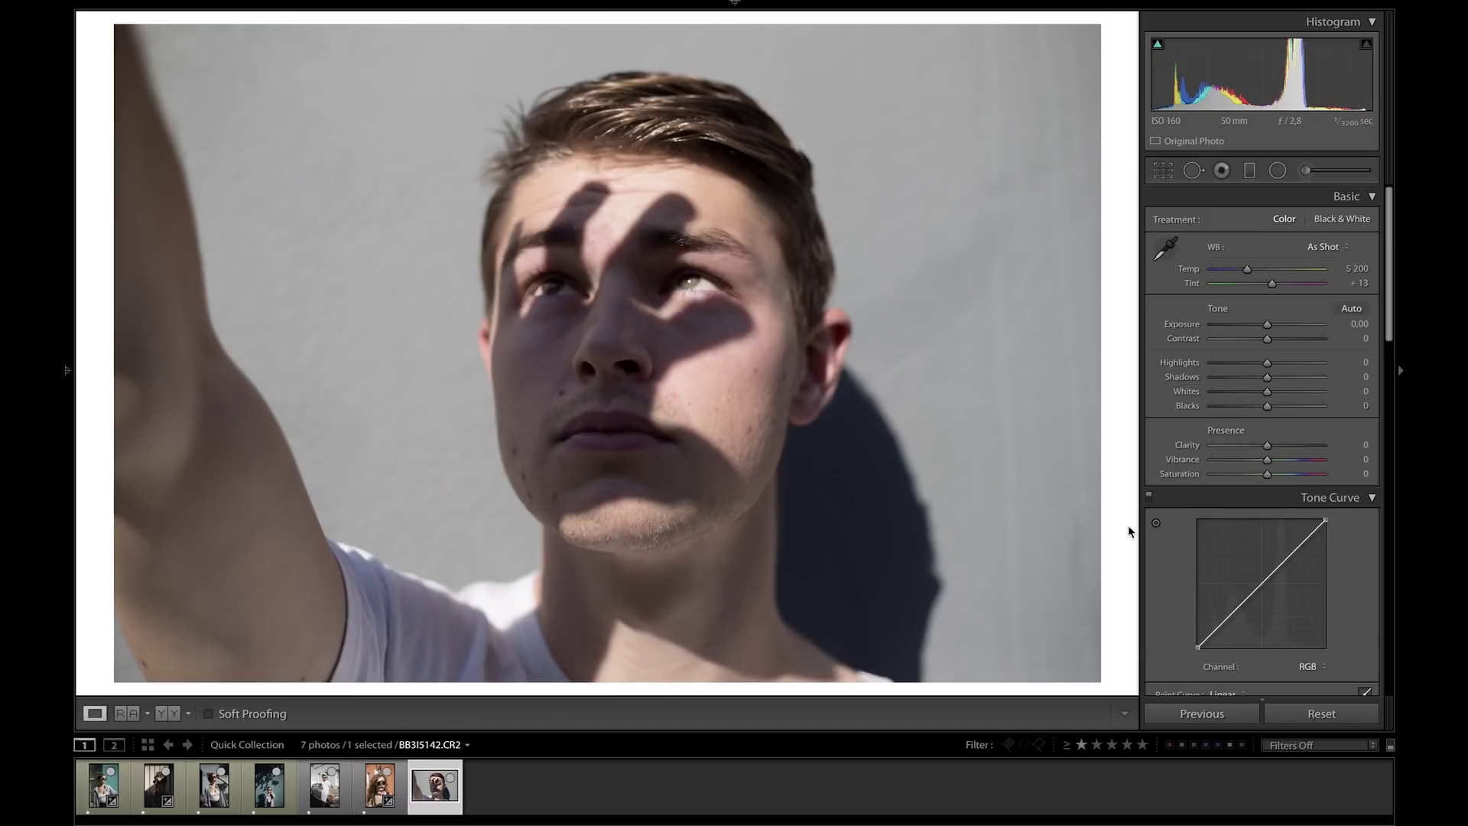
pyautogui.moveTo(77, 370)
pyautogui.click(176, 330)
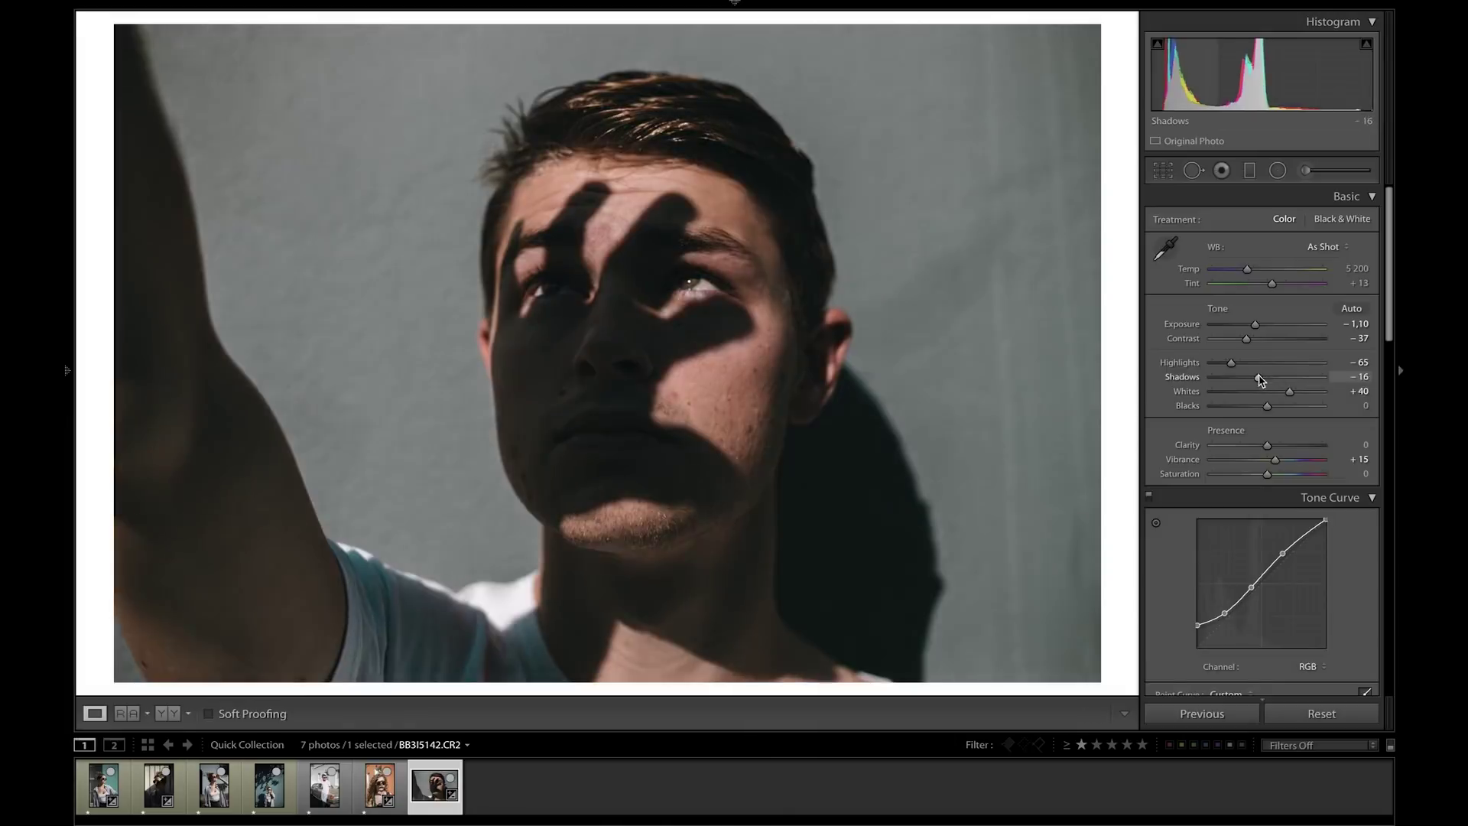
# Go back to the photo of the woman beneath the leaf shadows and view its before and after side by side.
pyautogui.press('Left')
pyautogui.press('Left')
pyautogui.press('y')
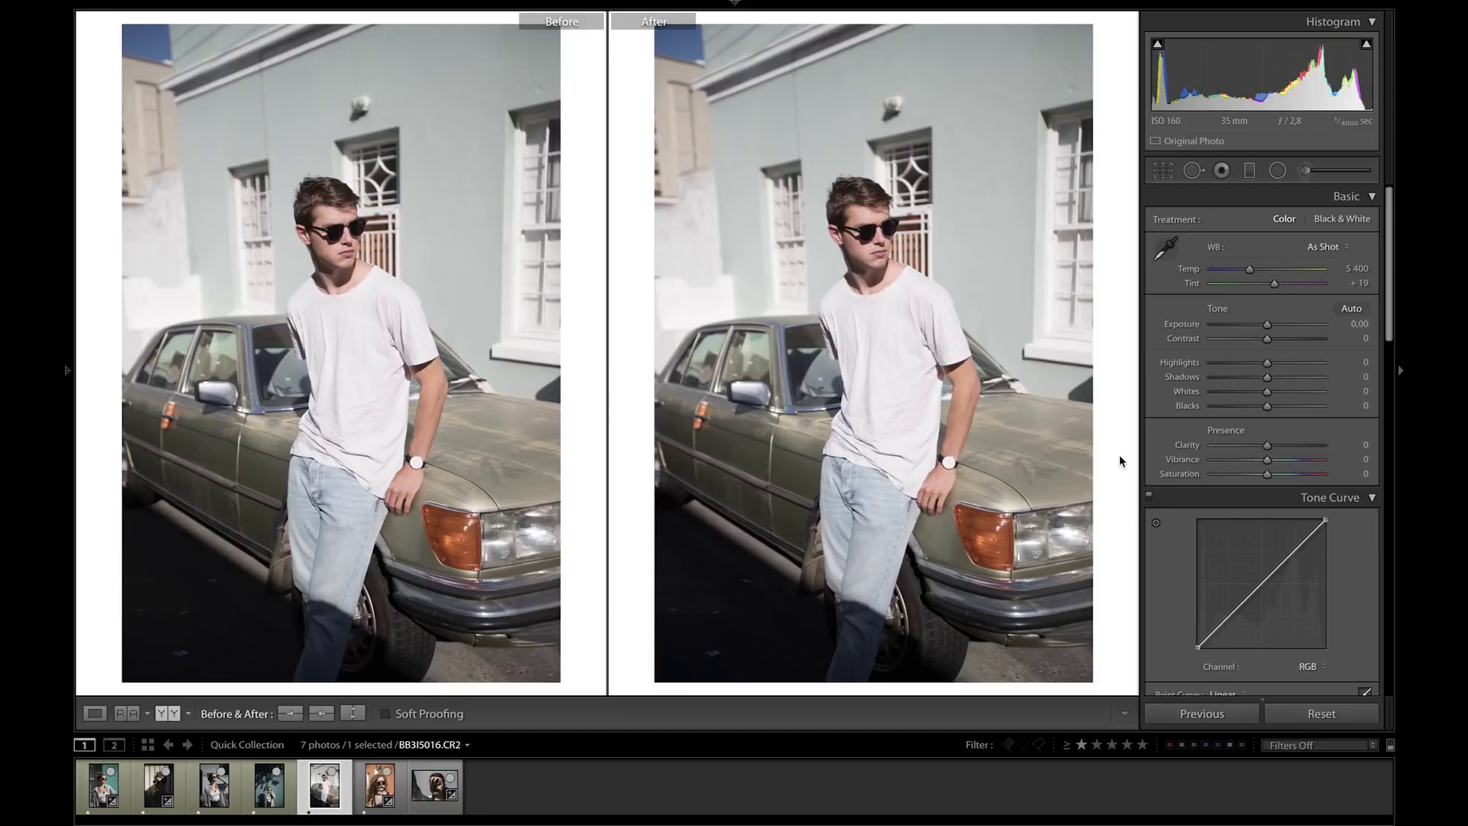
pyautogui.press('Left')
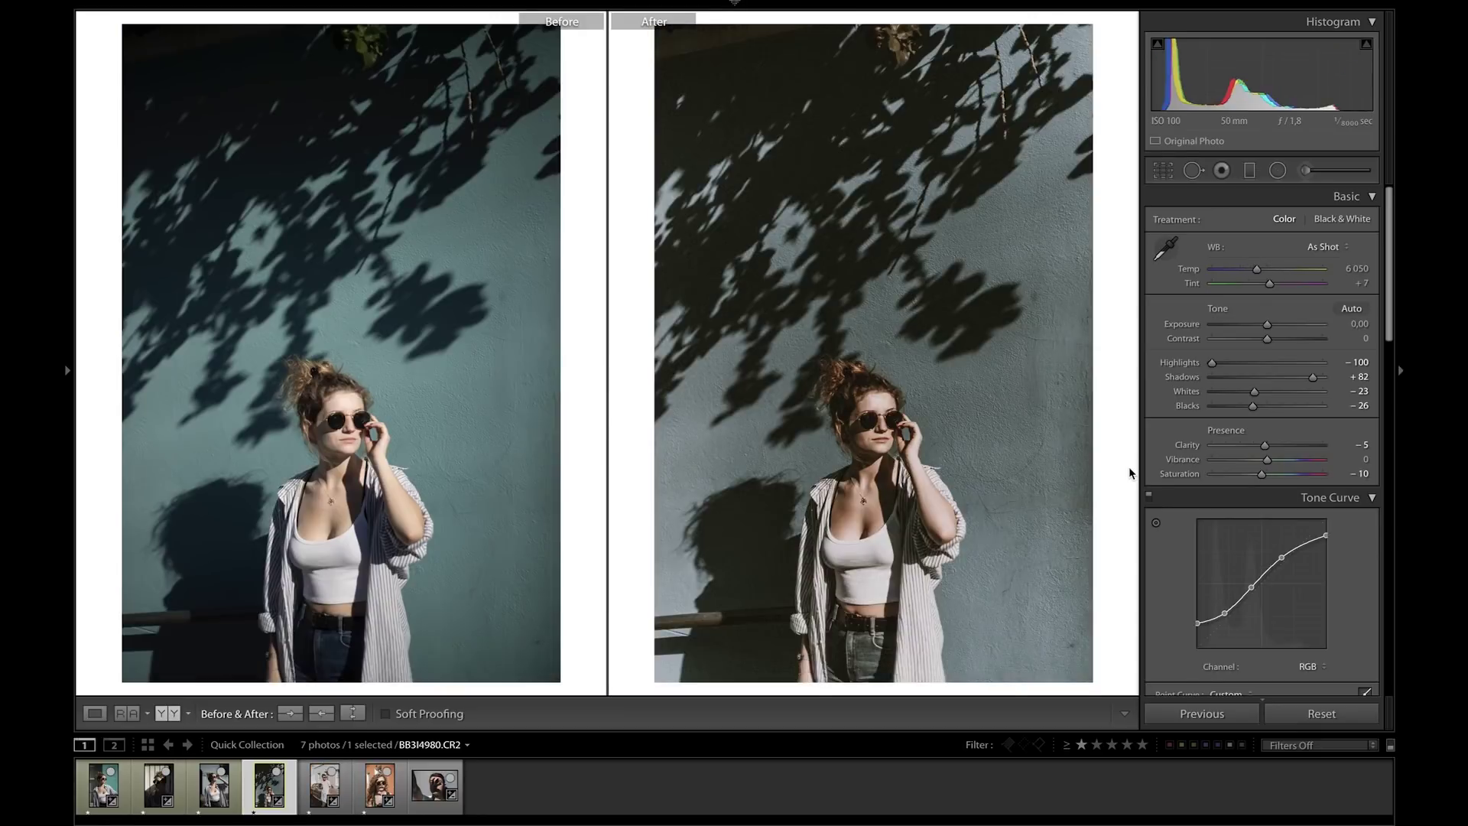